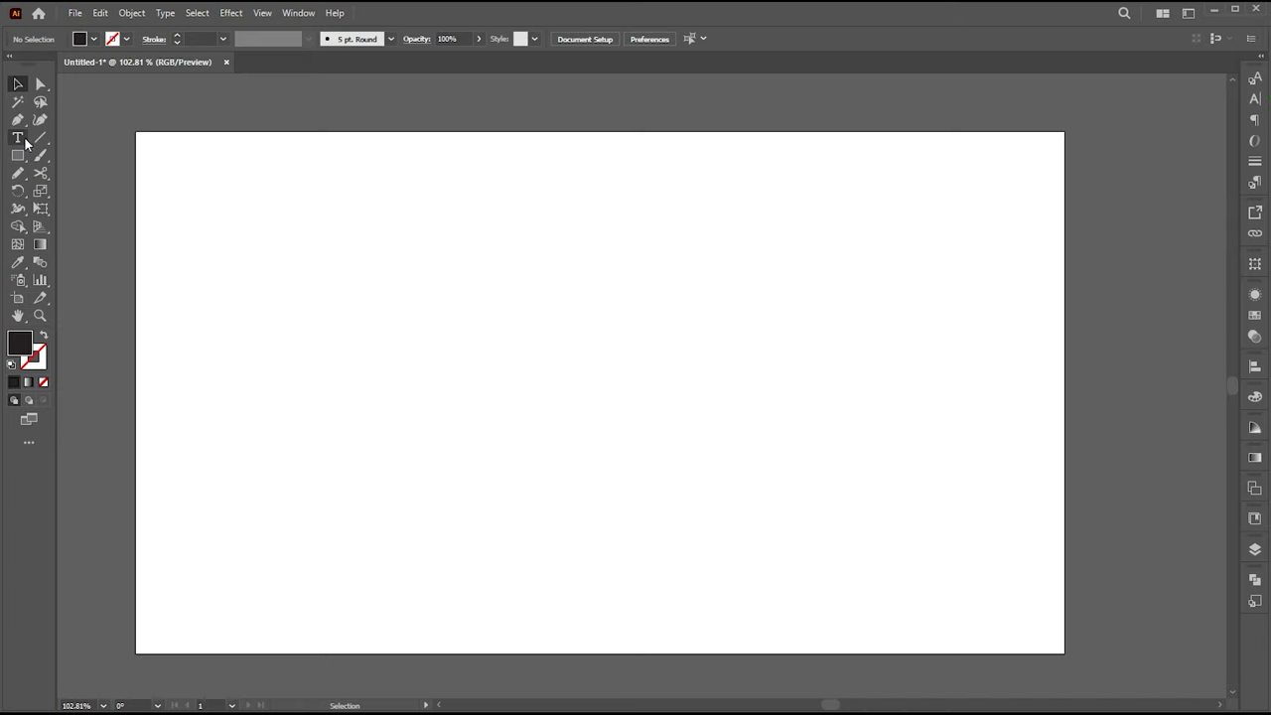
- Pick the Type tool so text can be added to the blank artboard
left_click(18, 138)
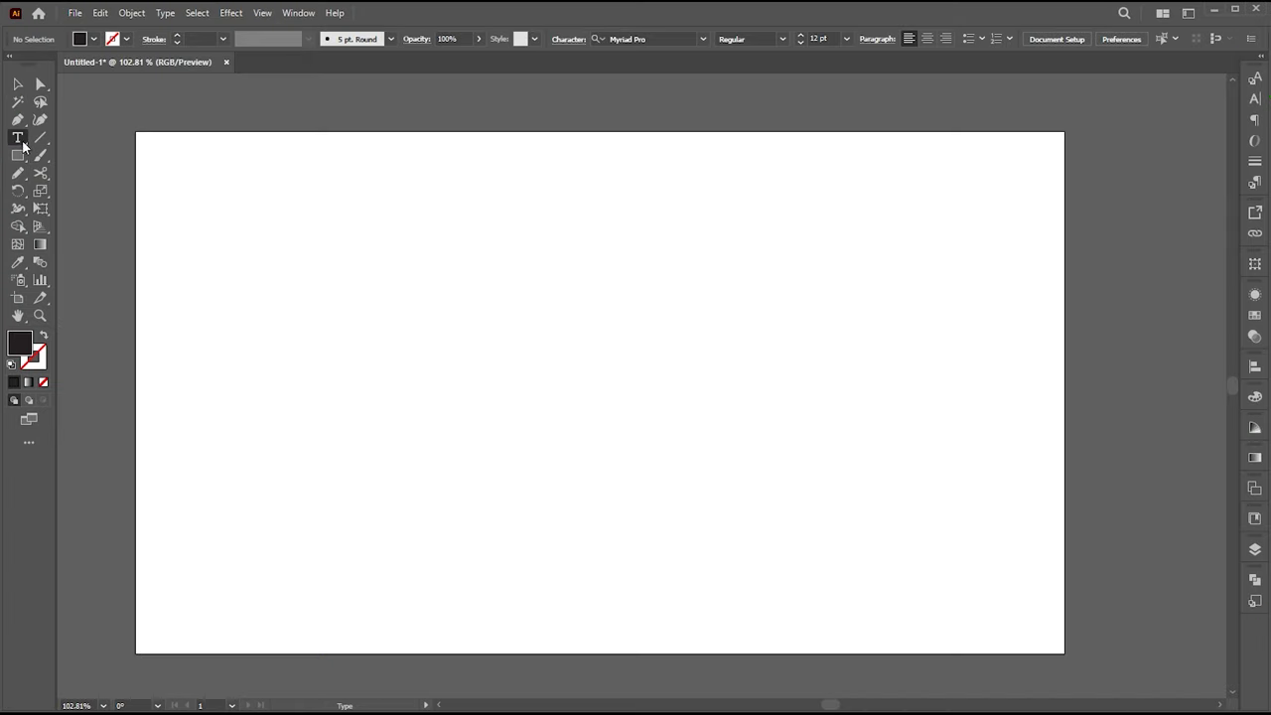
- Add the word 'inflate' to the artboard and scale it up to about 115 pt
left_click(438, 291)
key("BackSpace")
type("inflate")
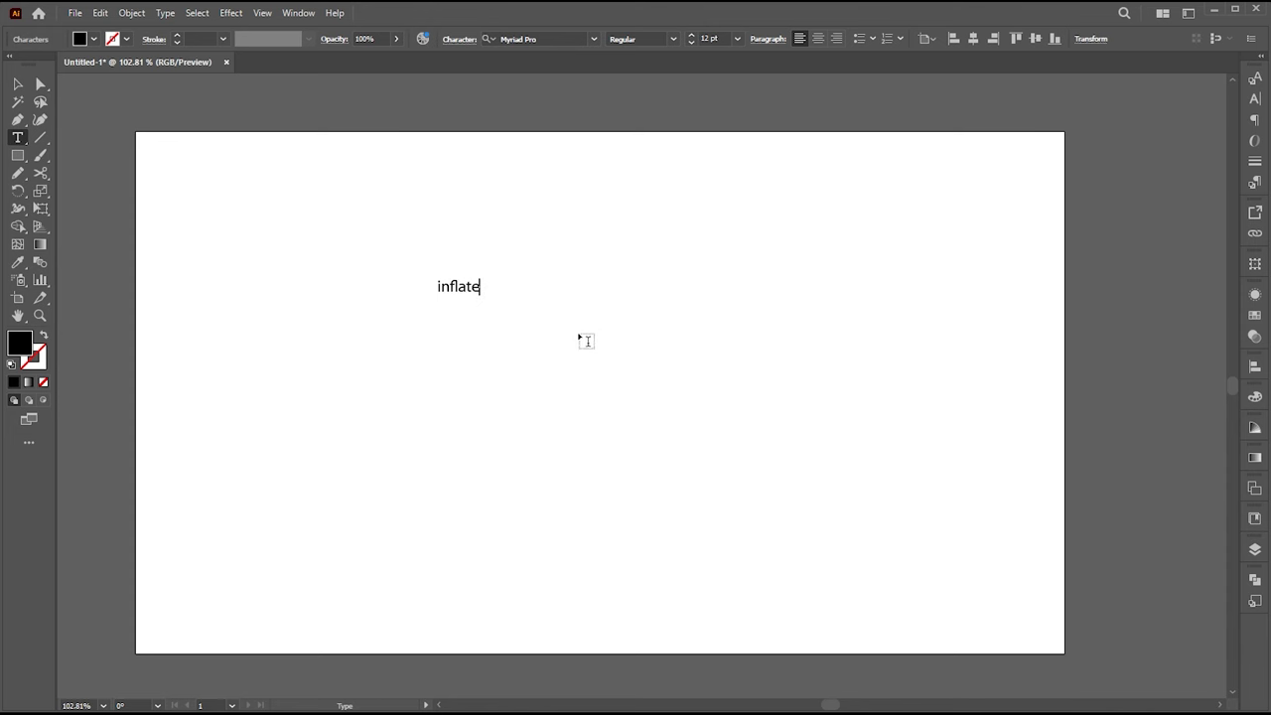
left_click(17, 85)
scroll(503, 390, "up", 2)
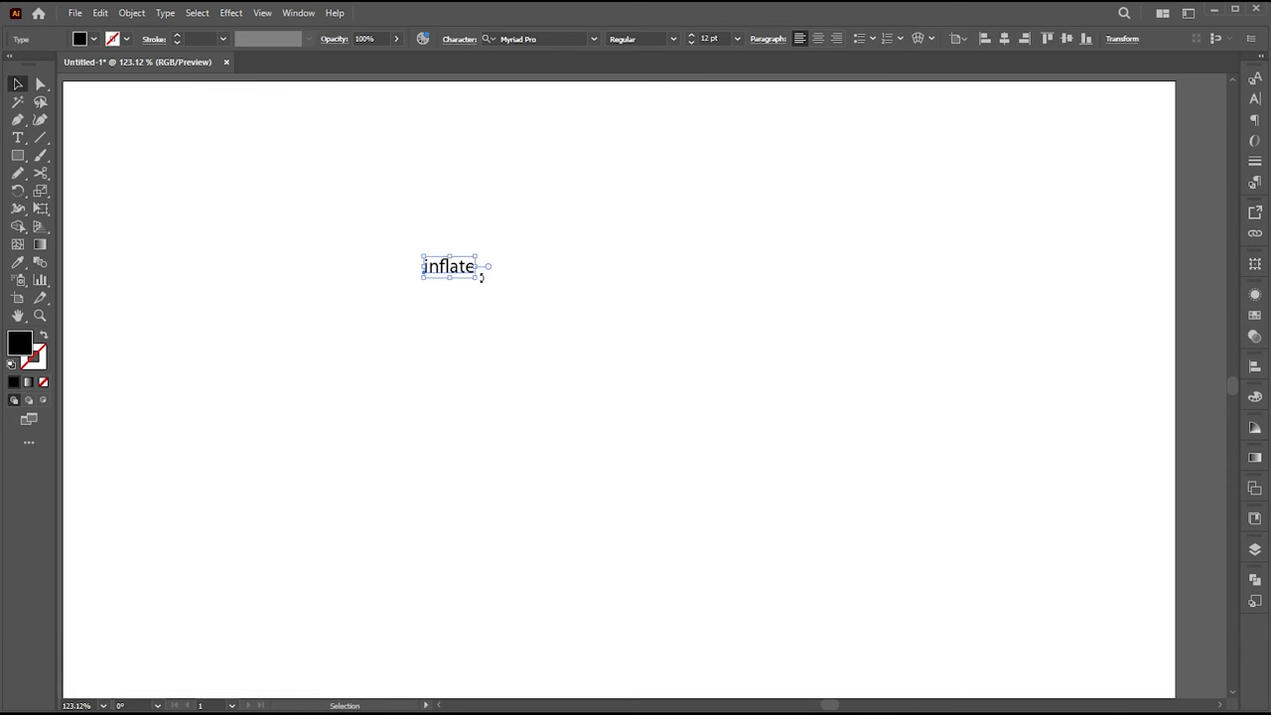
left_click_drag(524, 304, 690, 390)
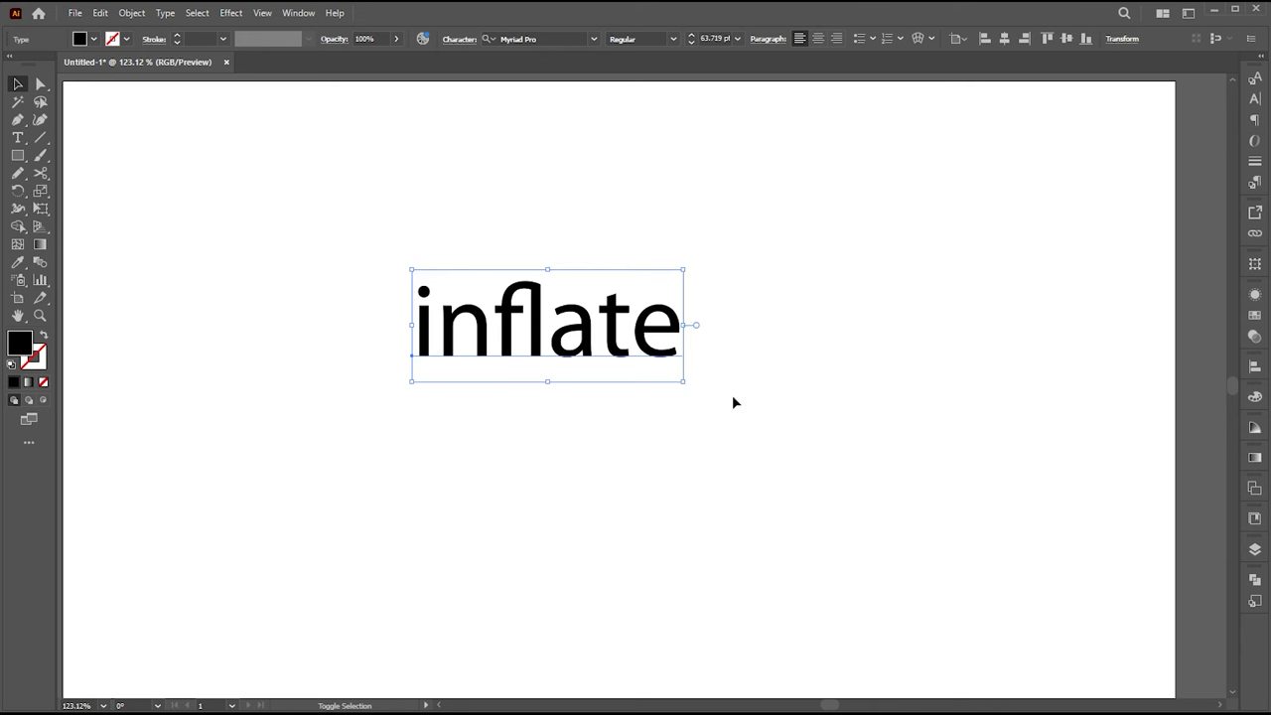
left_click_drag(689, 380, 724, 377)
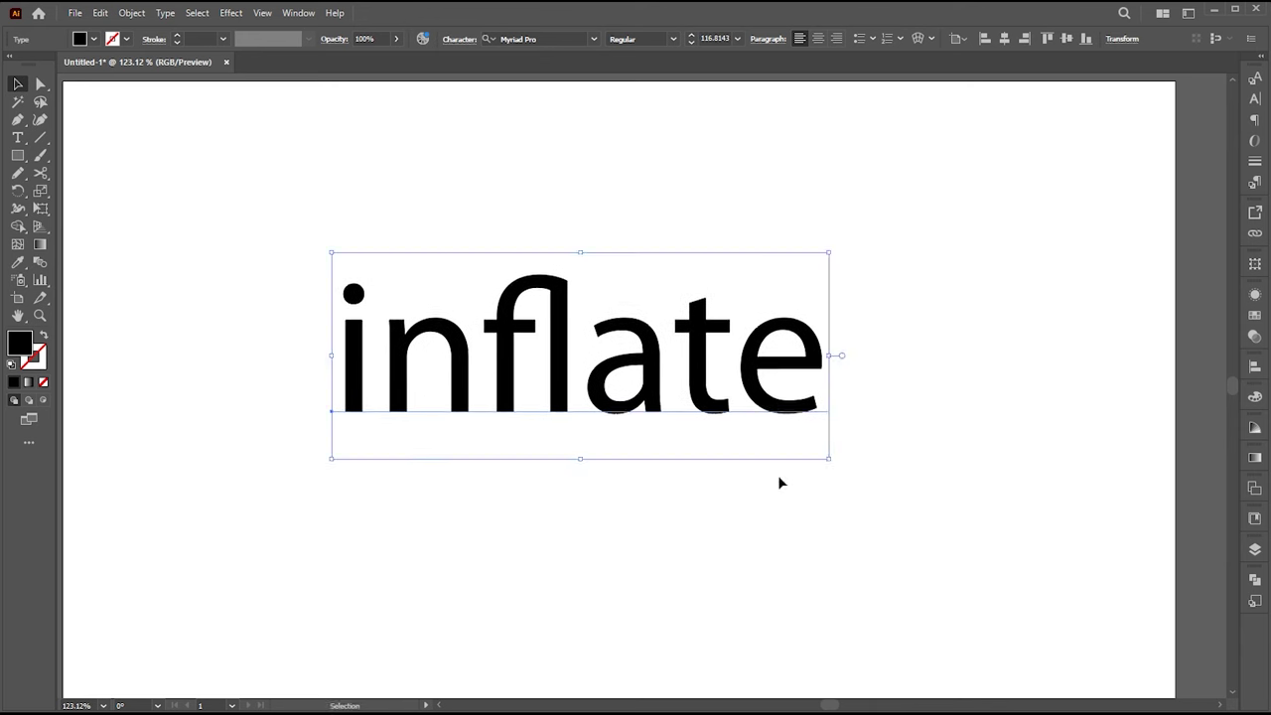
left_click_drag(780, 483, 774, 440)
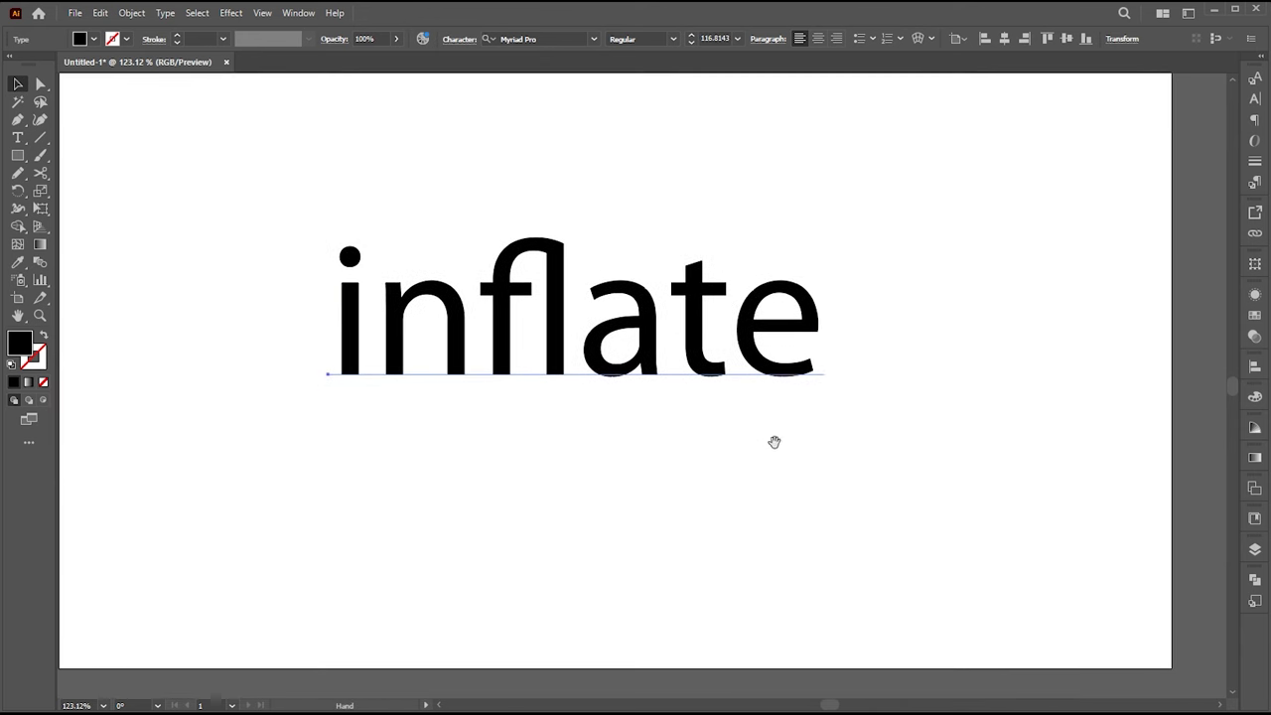
- Set the word in the Kelsi 1 fill font and move it further left
left_click(543, 40)
type("kelsi")
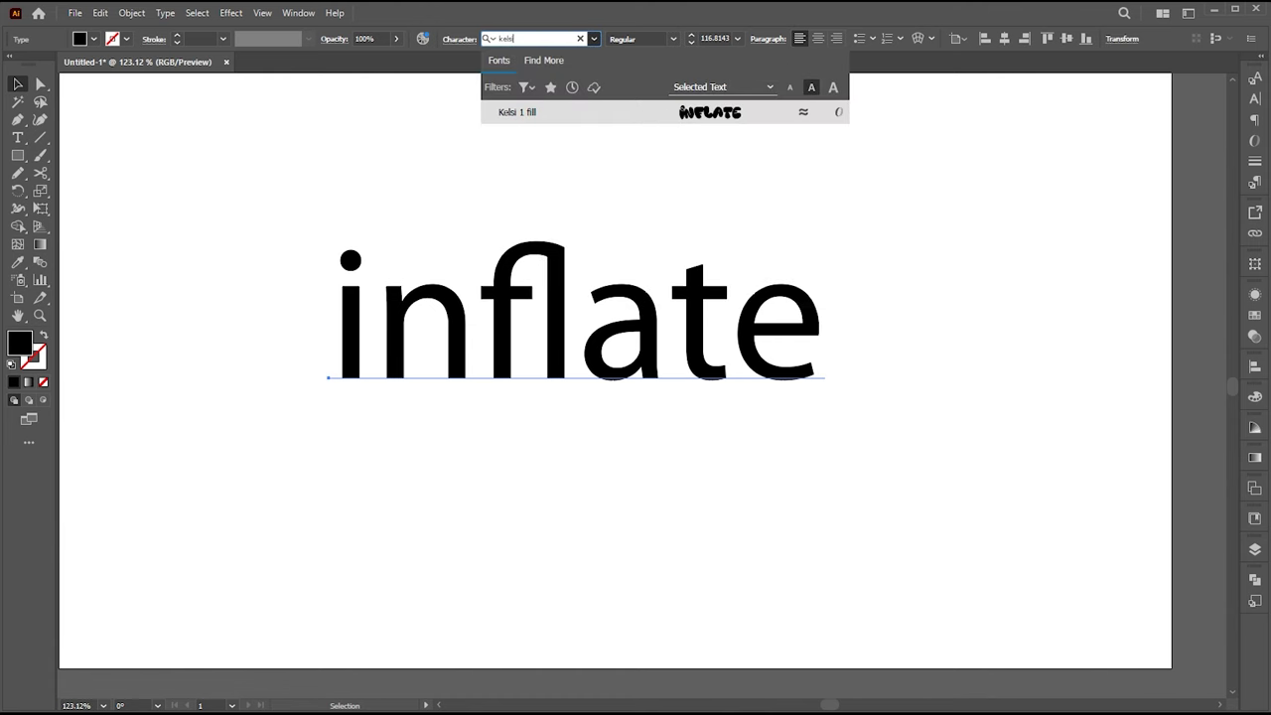
left_click(592, 107)
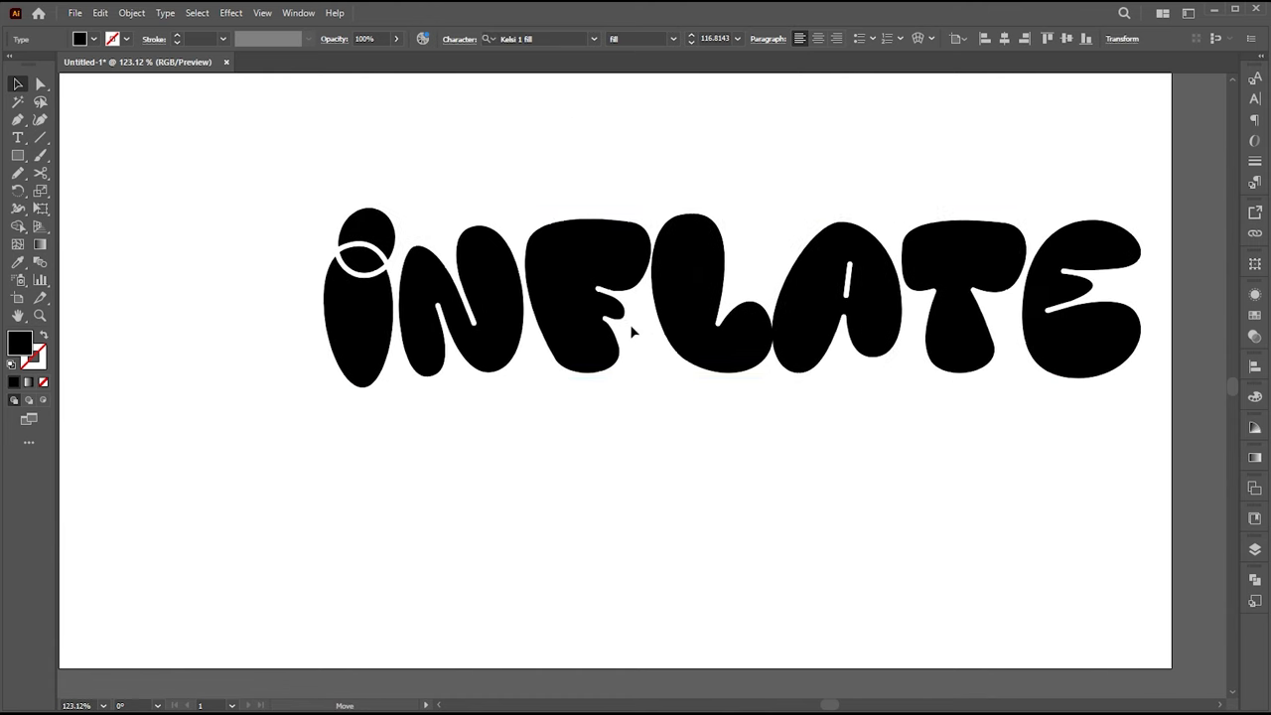
left_click_drag(607, 215, 572, 311)
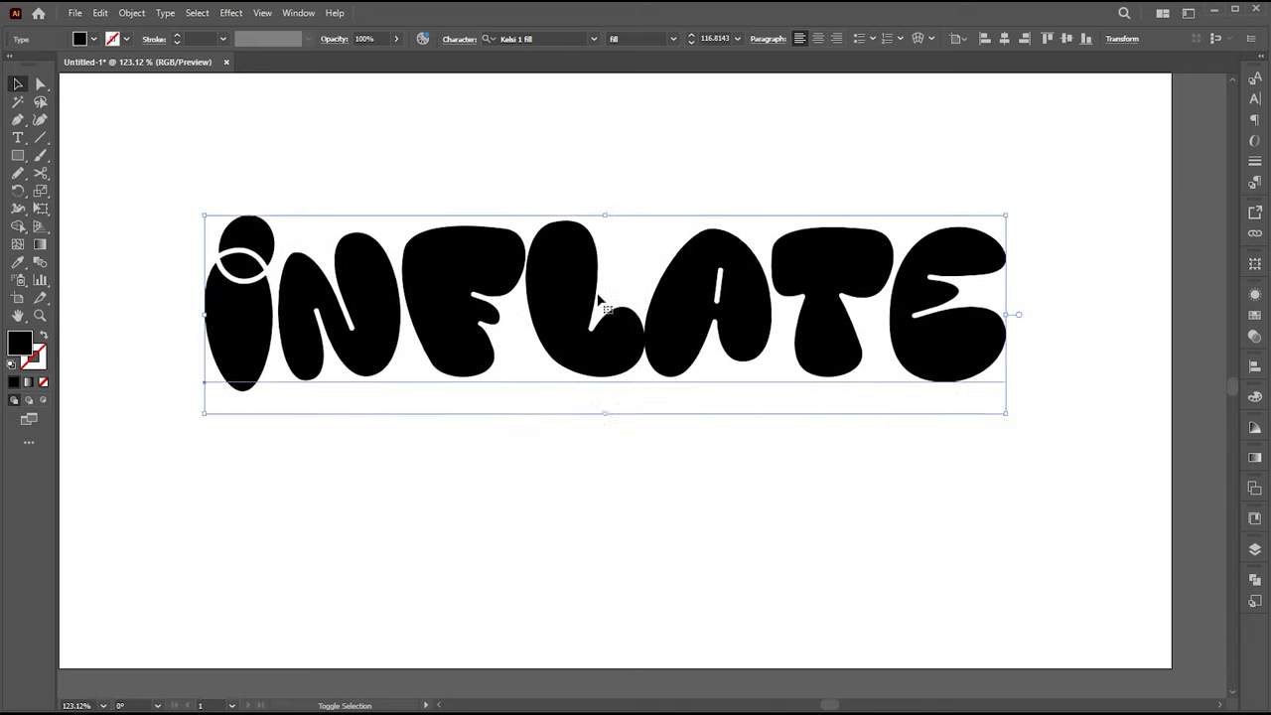
- Convert the lettering to outlines and zoom in on the i's dot
right_click(352, 279)
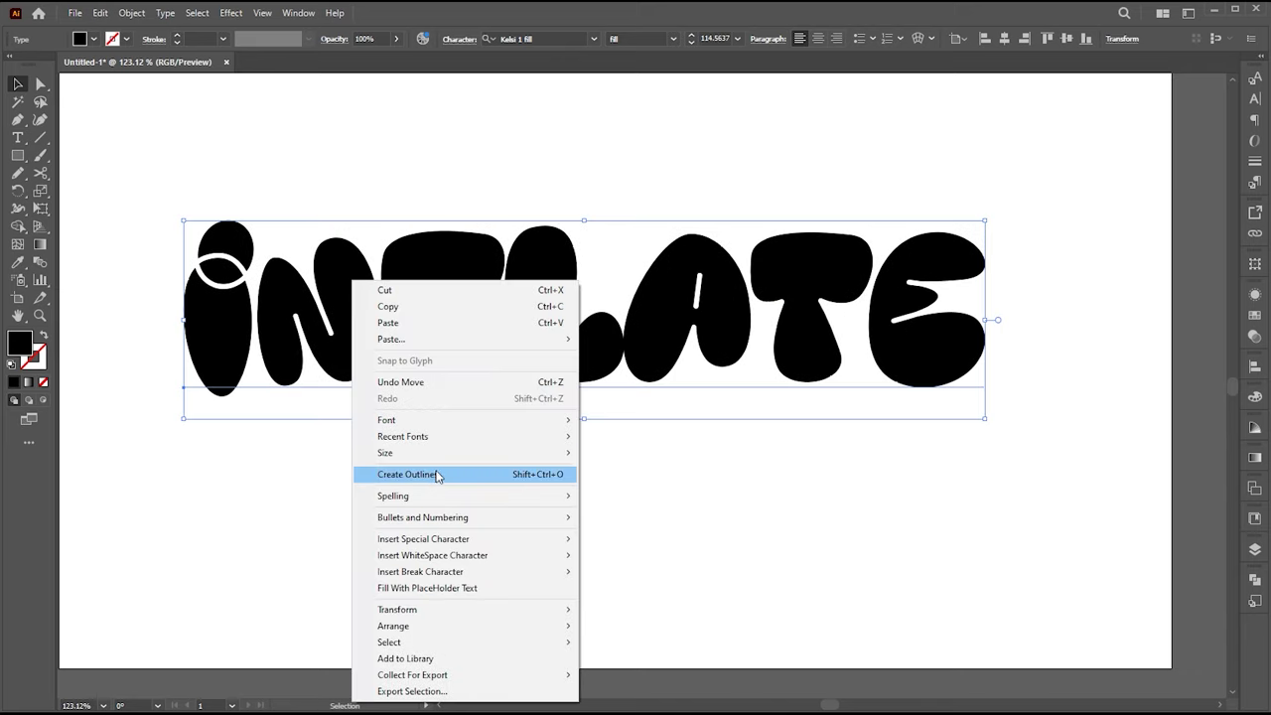
left_click(437, 475)
left_click(289, 429)
key("z")
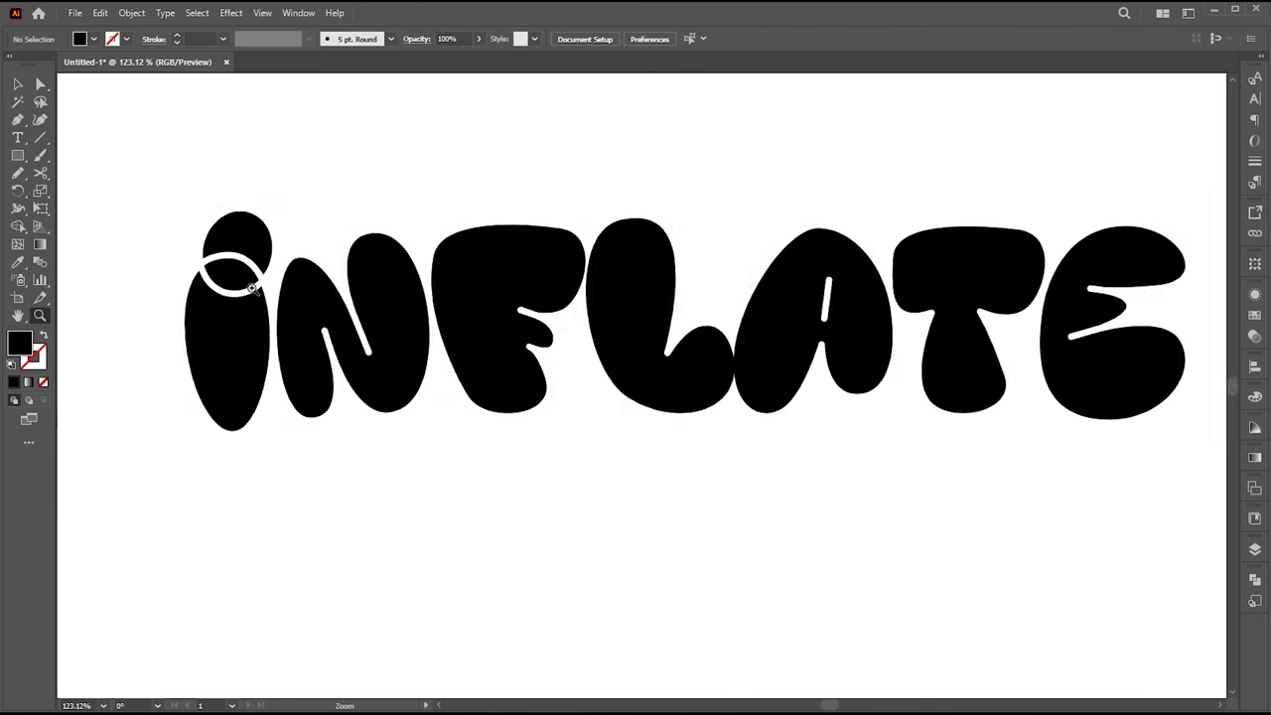
left_click_drag(289, 429, 269, 345)
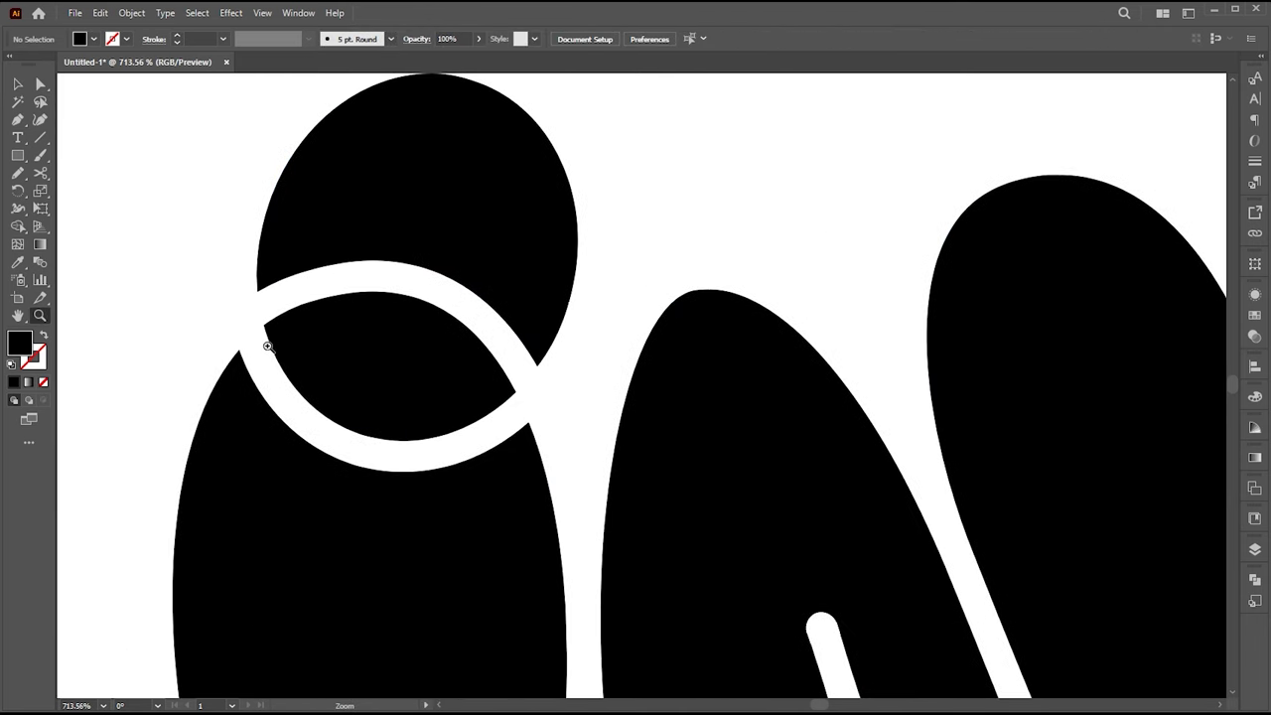
- Pen-draw a closed patch covering the white ring on the i's dot
key("p")
left_click(283, 223)
left_click(258, 294)
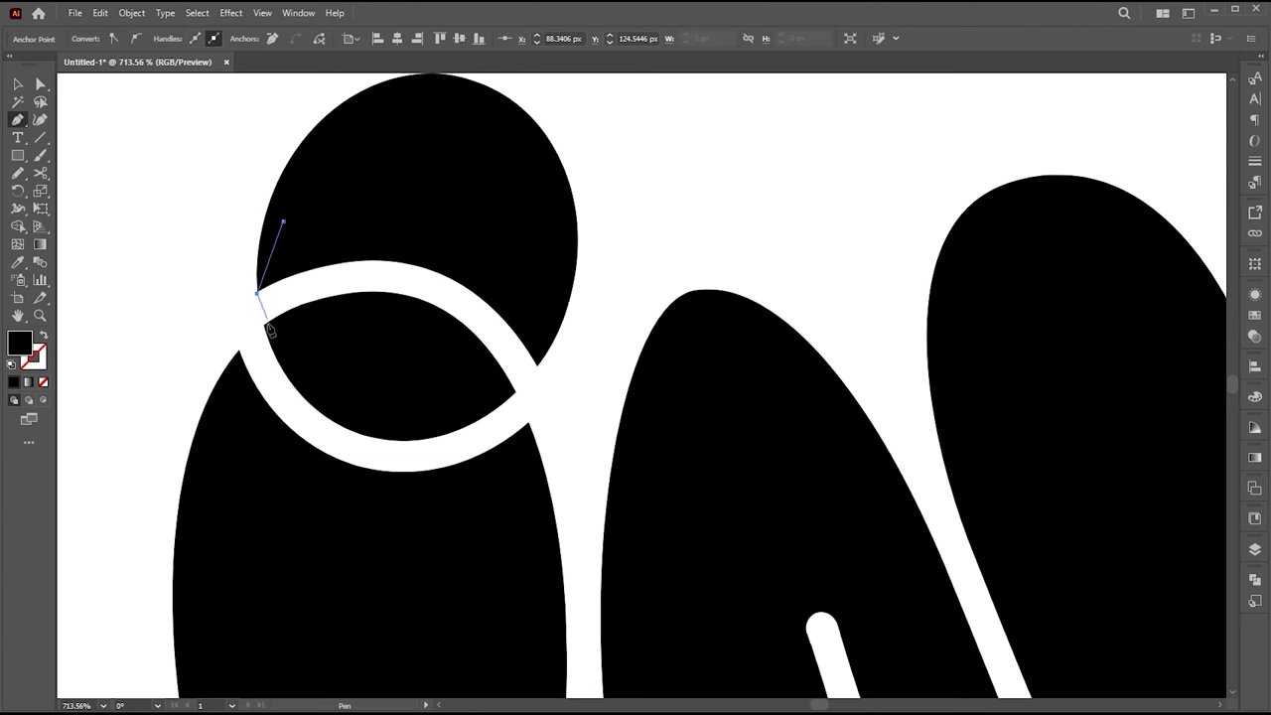
left_click_drag(257, 294, 257, 289)
left_click(387, 372)
left_click(434, 388)
left_click(514, 391)
left_click(536, 367)
left_click(547, 265)
left_click(495, 209)
left_click(408, 196)
left_click(282, 223)
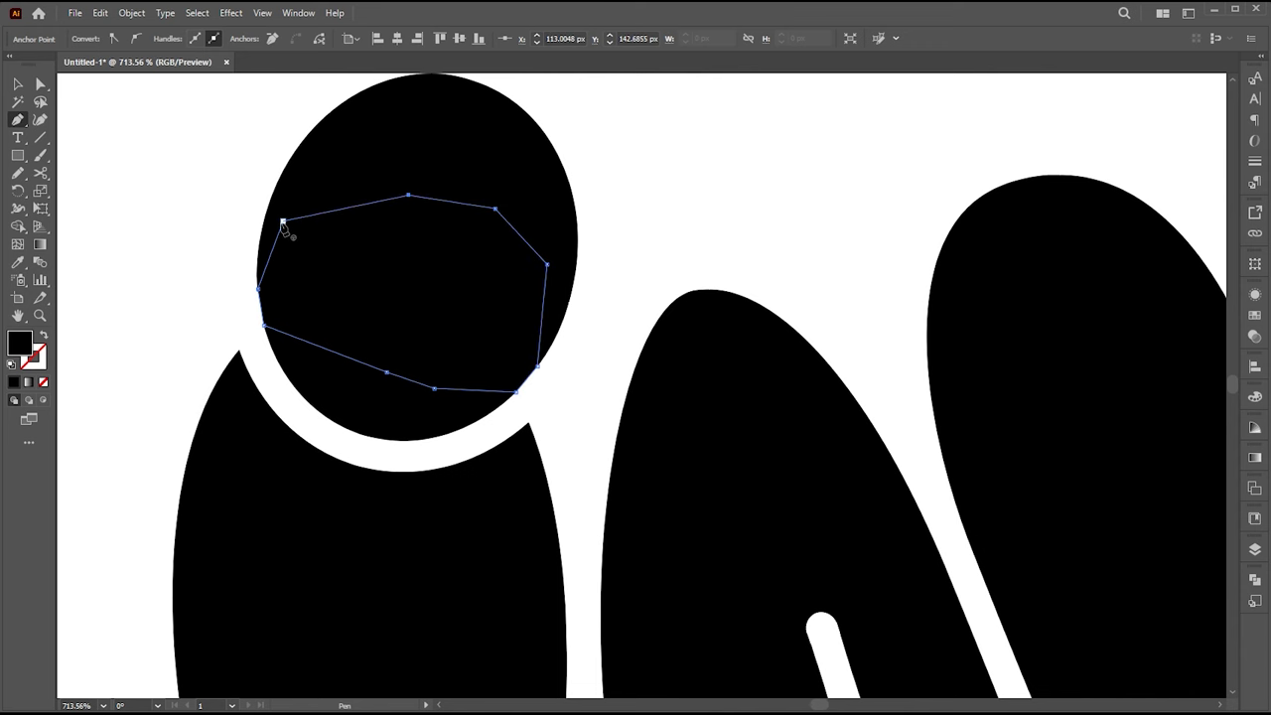
- Select all the letters and the patch and unite them with Pathfinder
key("z")
scroll(434, 209, "down", 5)
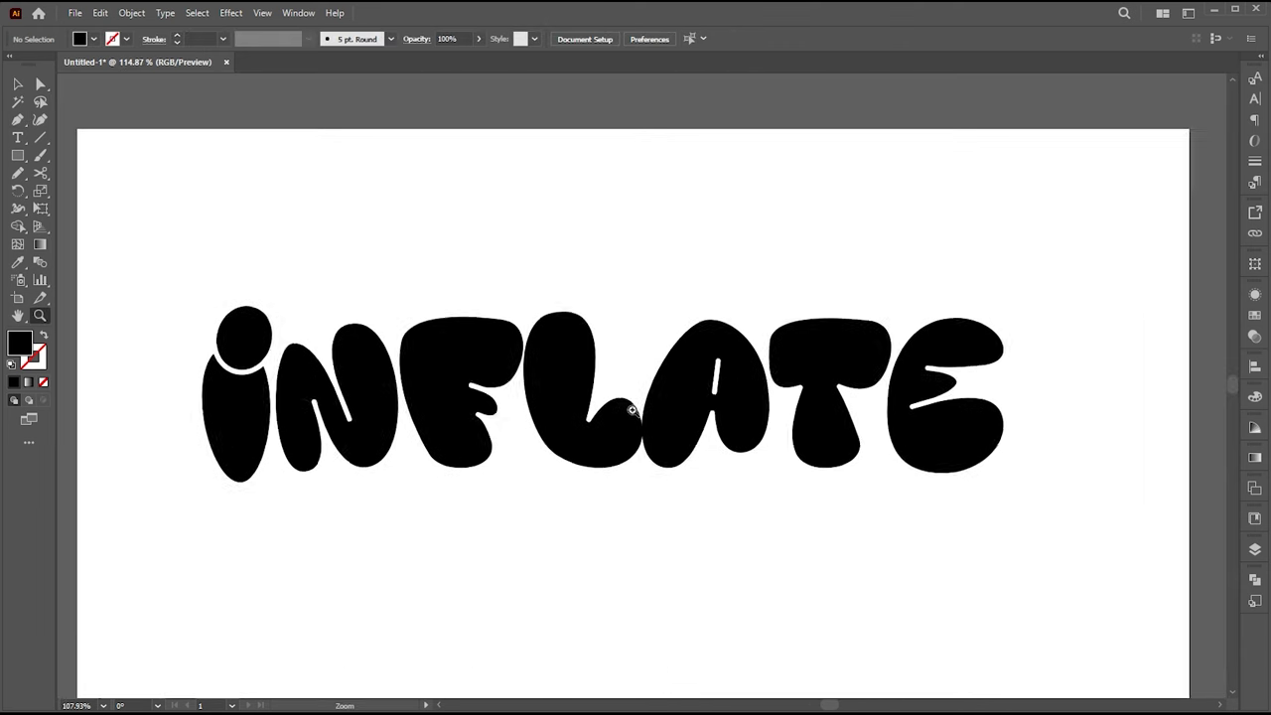
scroll(667, 417, "left", 2)
key("v")
left_click_drag(1154, 185, 159, 548)
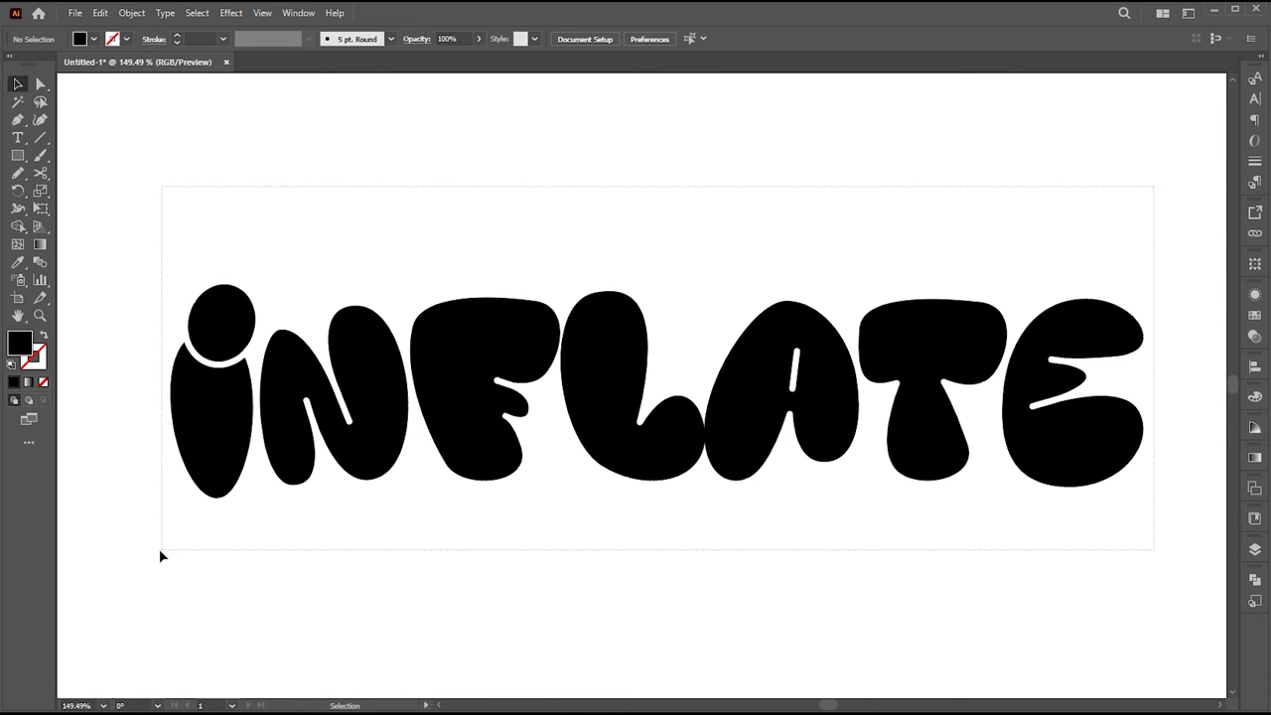
left_click(1254, 576)
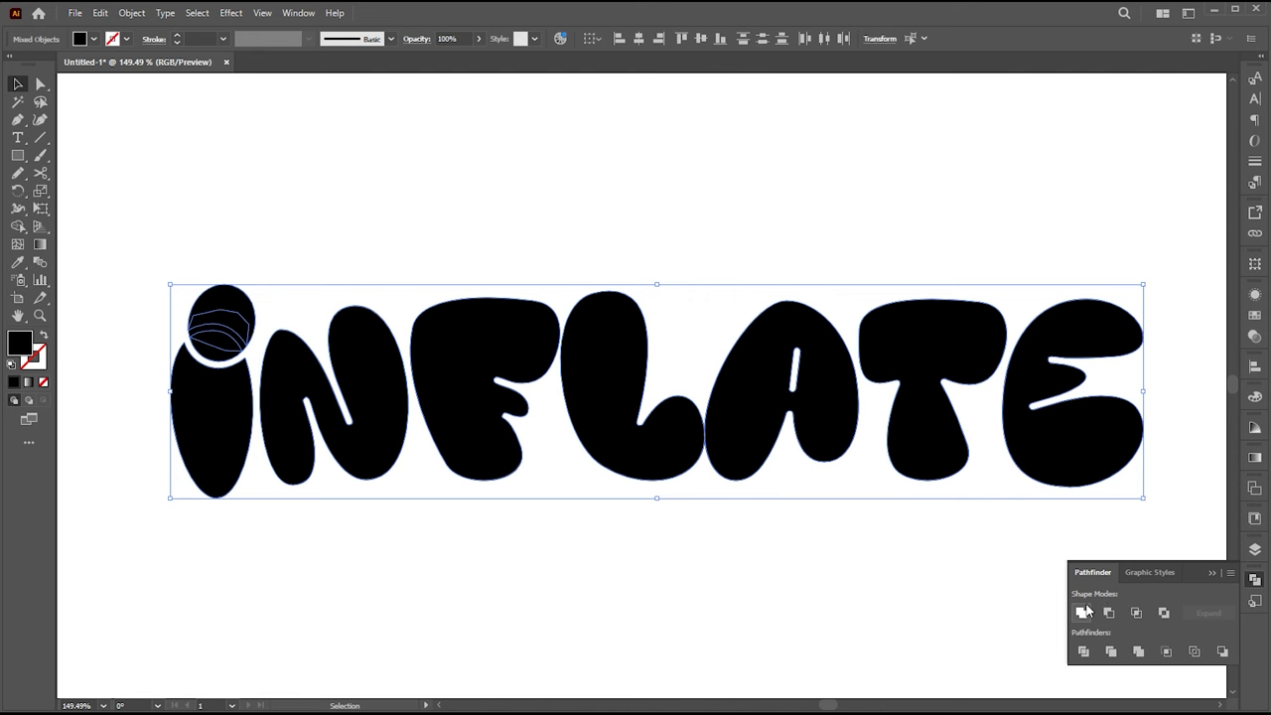
left_click(1085, 611)
- Zoom in on the first letters and direct-select the n's outline
left_click(891, 580)
key("z")
scroll(331, 453, "up", 2)
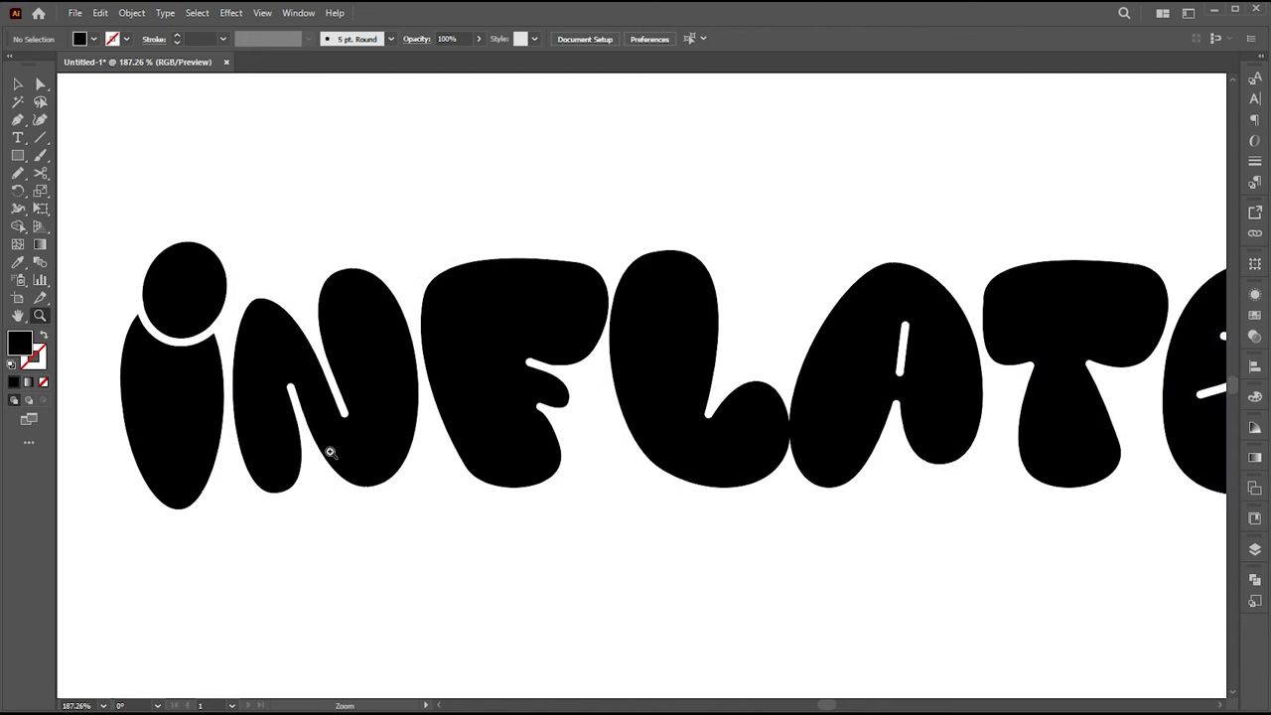
scroll(331, 452, "up", 1)
scroll(357, 397, "up", 1)
key("a")
left_click(374, 315)
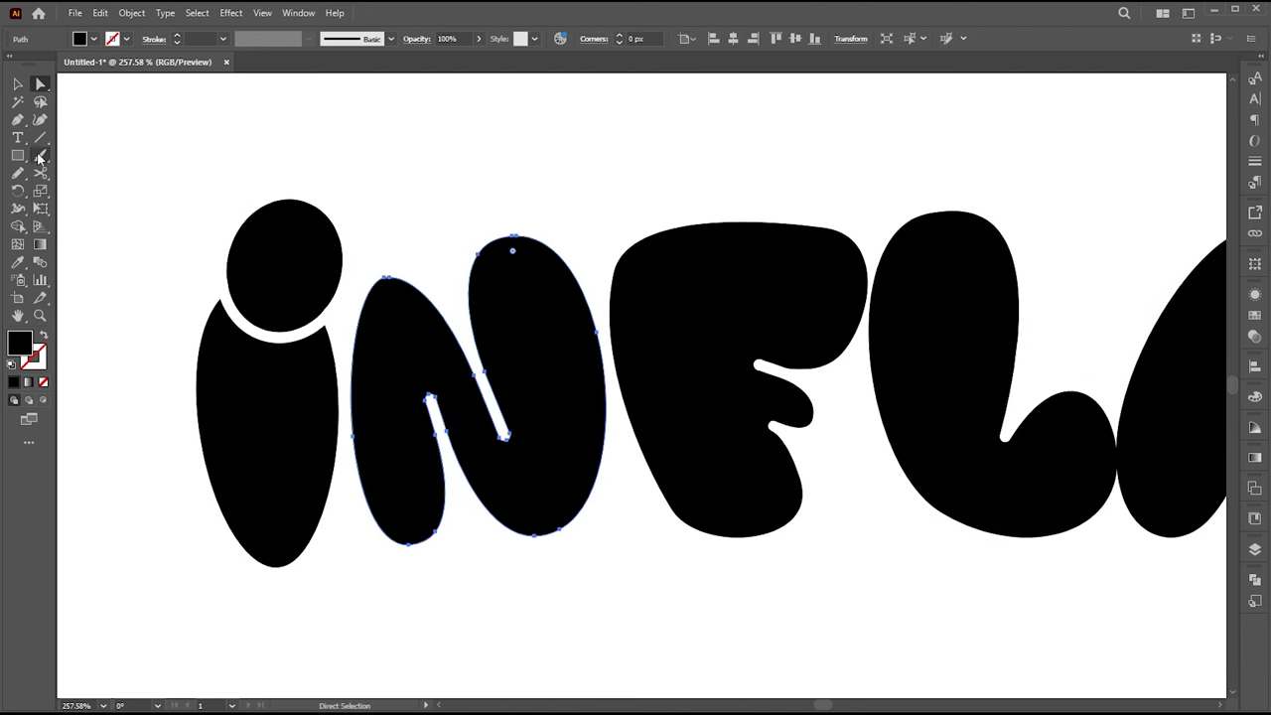
- Set the Pencil tool's Fidelity toward Smooth and confirm
key("v")
key("ctrl+shift+a")
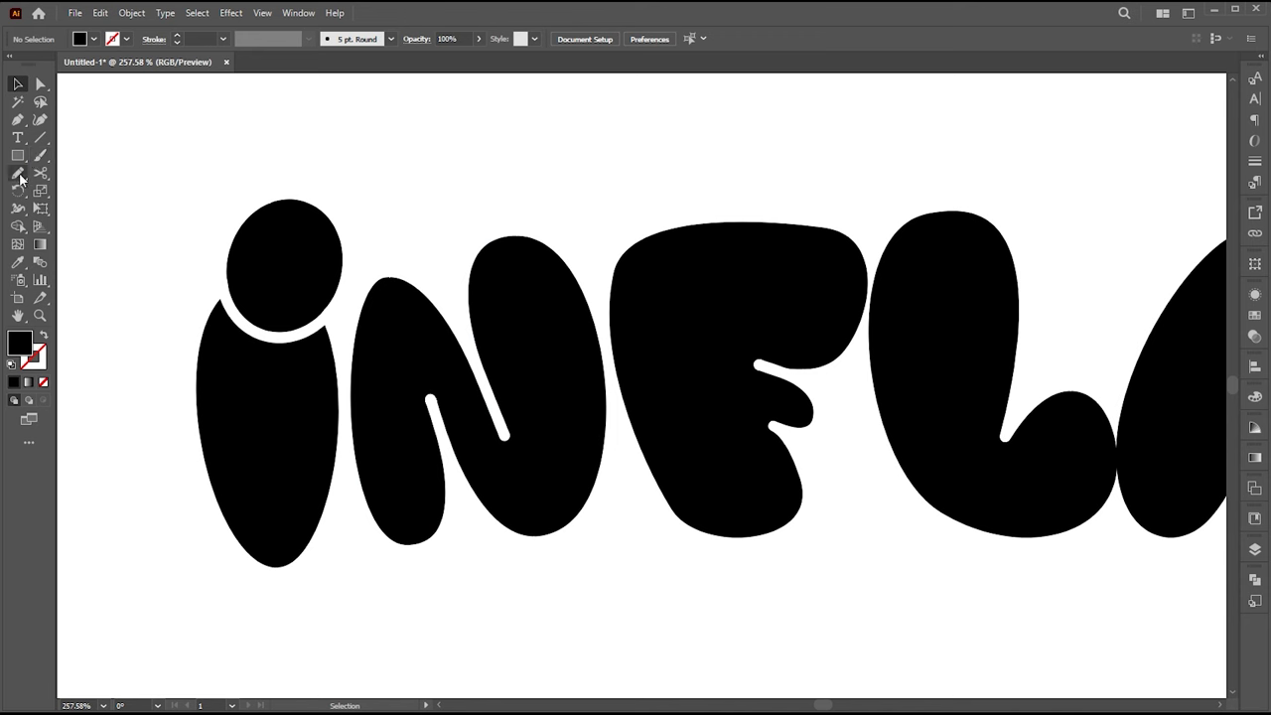
double_click(18, 174)
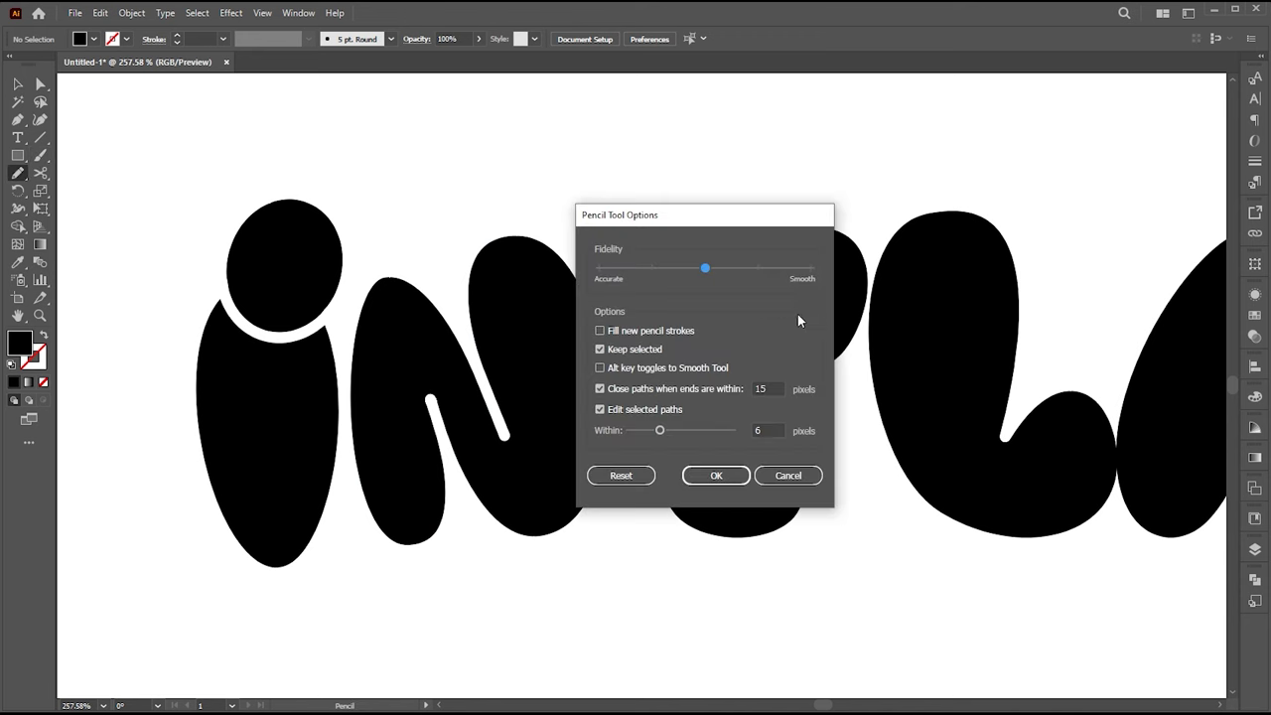
left_click(716, 475)
- Pencil-redraw the n's left leg lower and square its right shoulder
key("a")
left_click(407, 446)
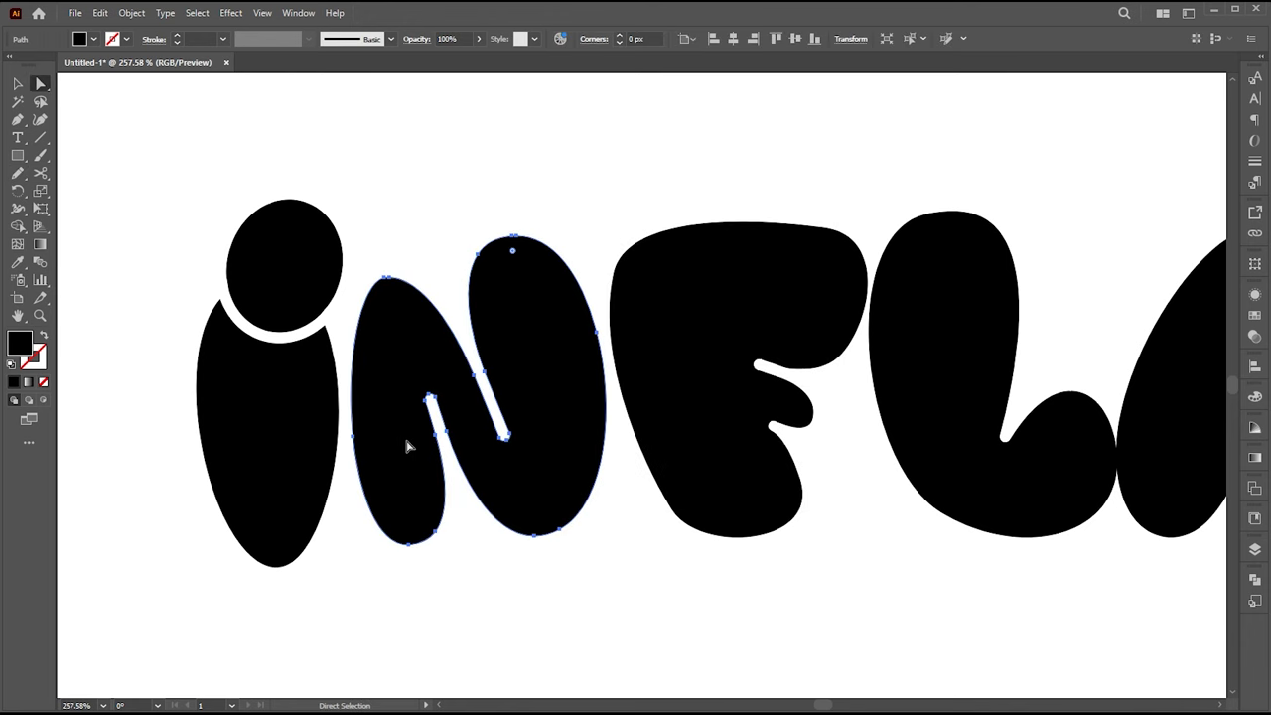
key("n")
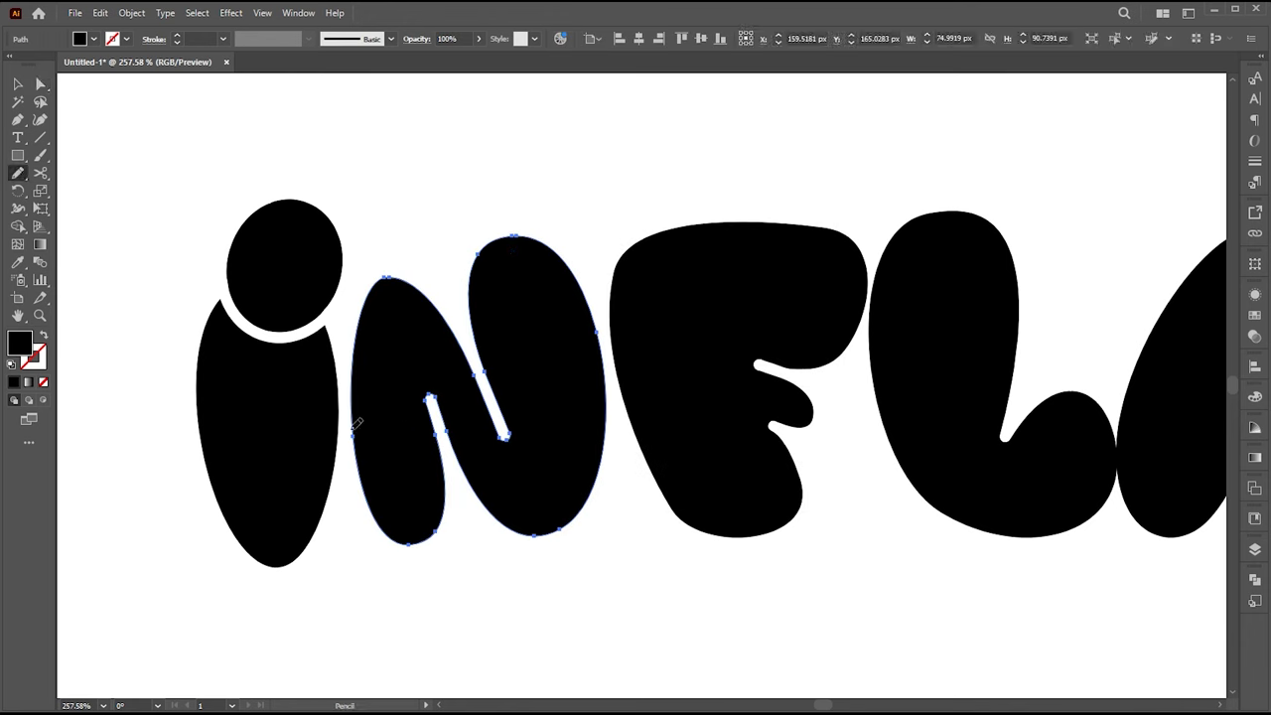
left_click_drag(450, 493, 447, 493)
scroll(412, 325, "right", 2)
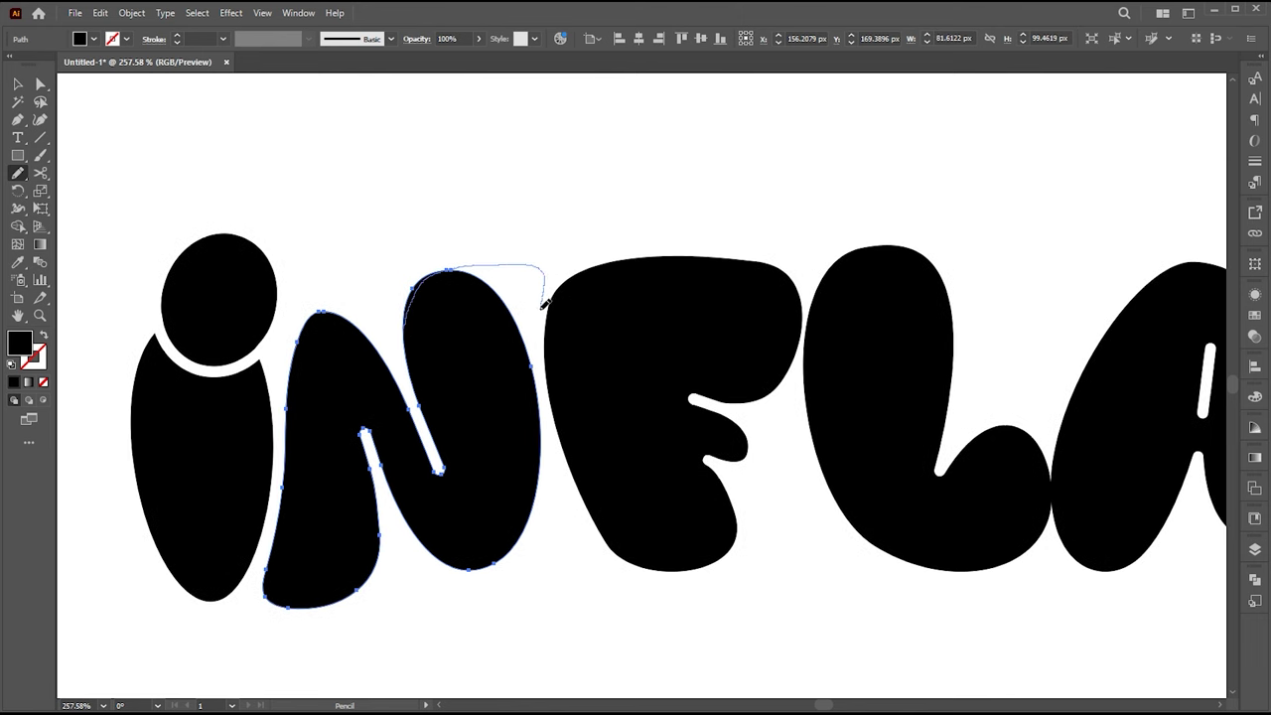
left_click_drag(540, 378, 538, 383)
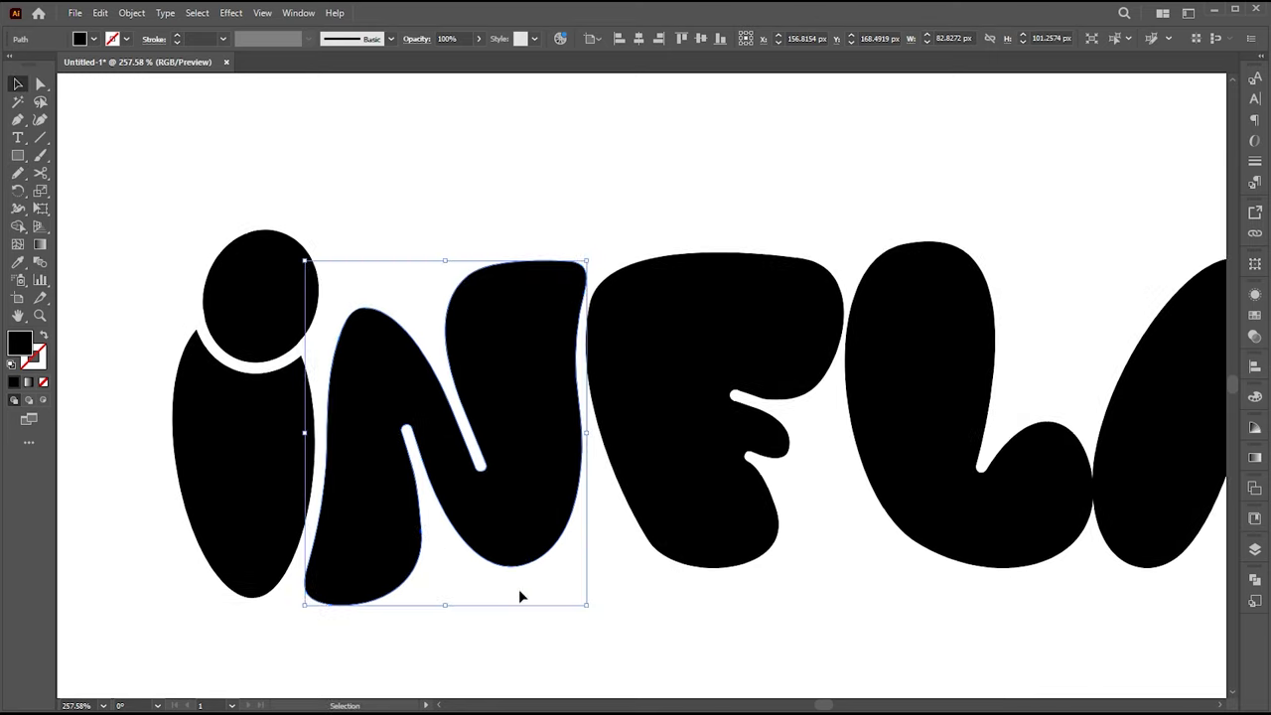
- Square off the n's left shoulder and straighten its left edge toward the i
left_click_drag(577, 591, 610, 553)
left_click_drag(316, 312, 313, 381)
left_click_drag(312, 322, 317, 286)
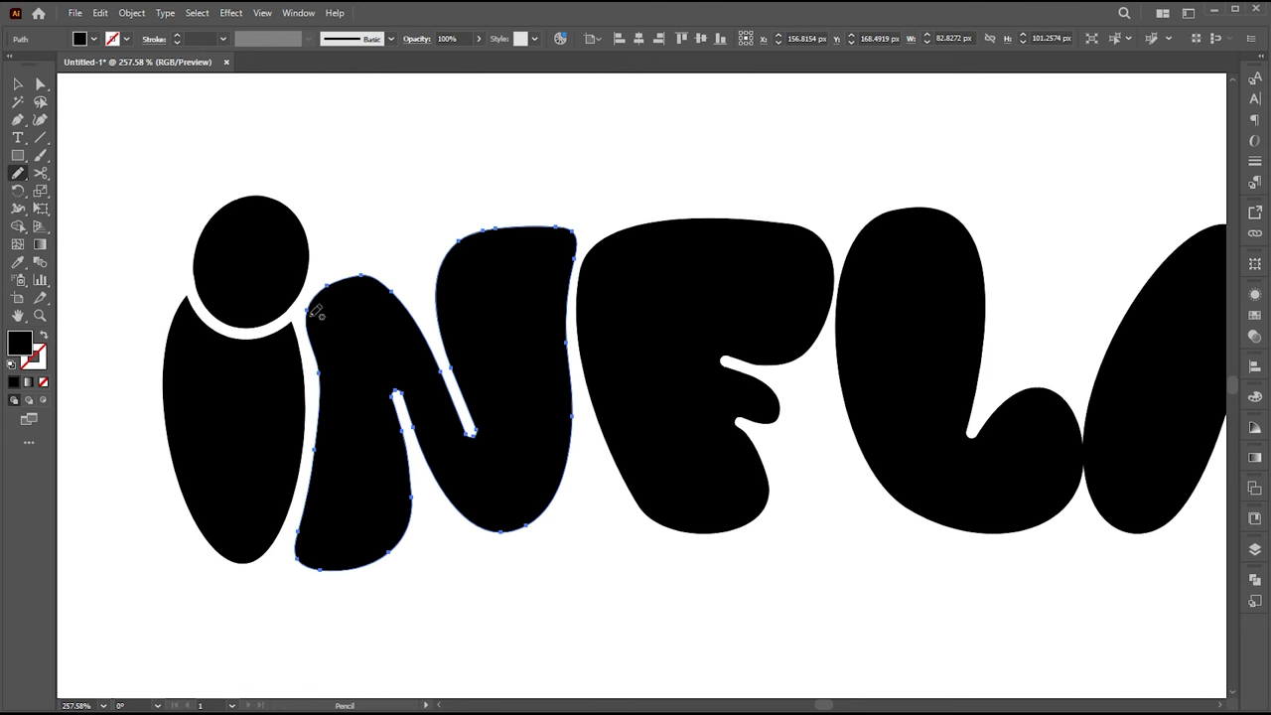
left_click_drag(321, 371, 316, 437)
left_click(596, 562, "ctrl")
scroll(588, 496, "right", 2)
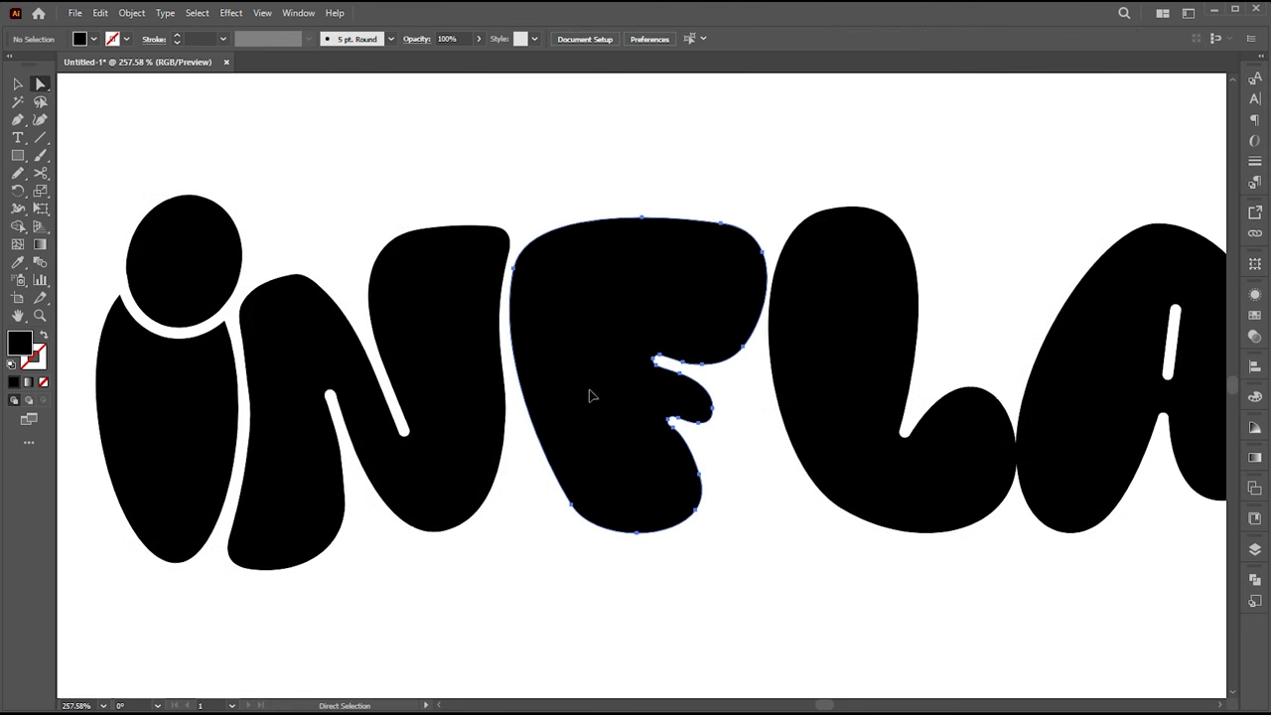
- Pencil-reshape the F's notch and bulge out the n's lower right
left_click(668, 413, "ctrl")
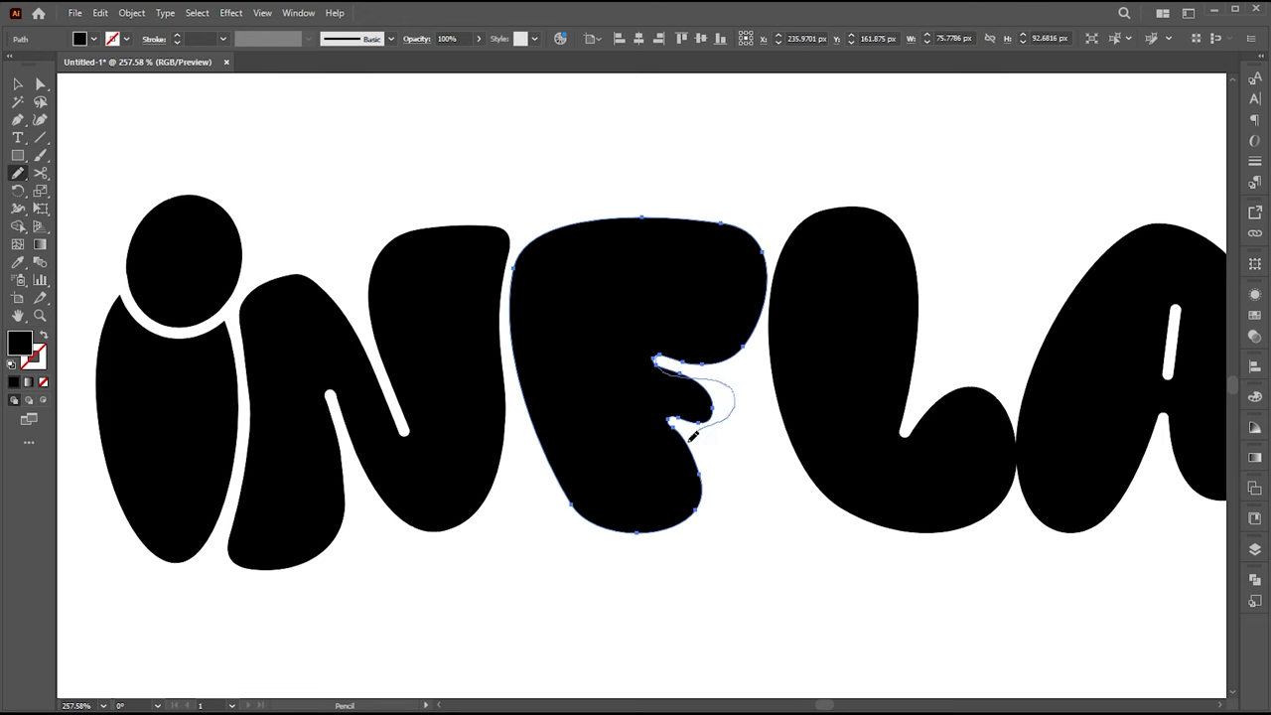
left_click_drag(693, 435, 693, 437)
scroll(732, 460, "left", 2)
left_click(539, 369, "ctrl")
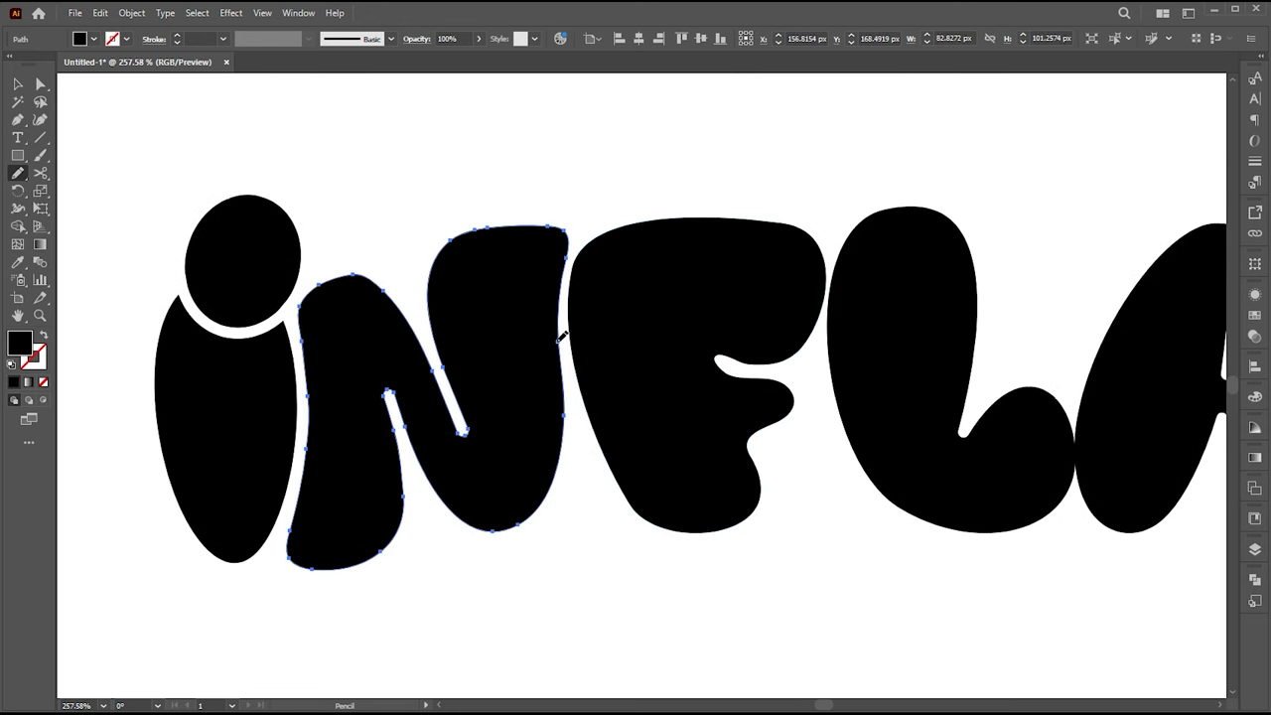
left_click_drag(475, 523, 474, 524)
- Nudge the L and A left so they sit against the F
left_click(608, 448, "ctrl")
scroll(679, 443, "right", 3)
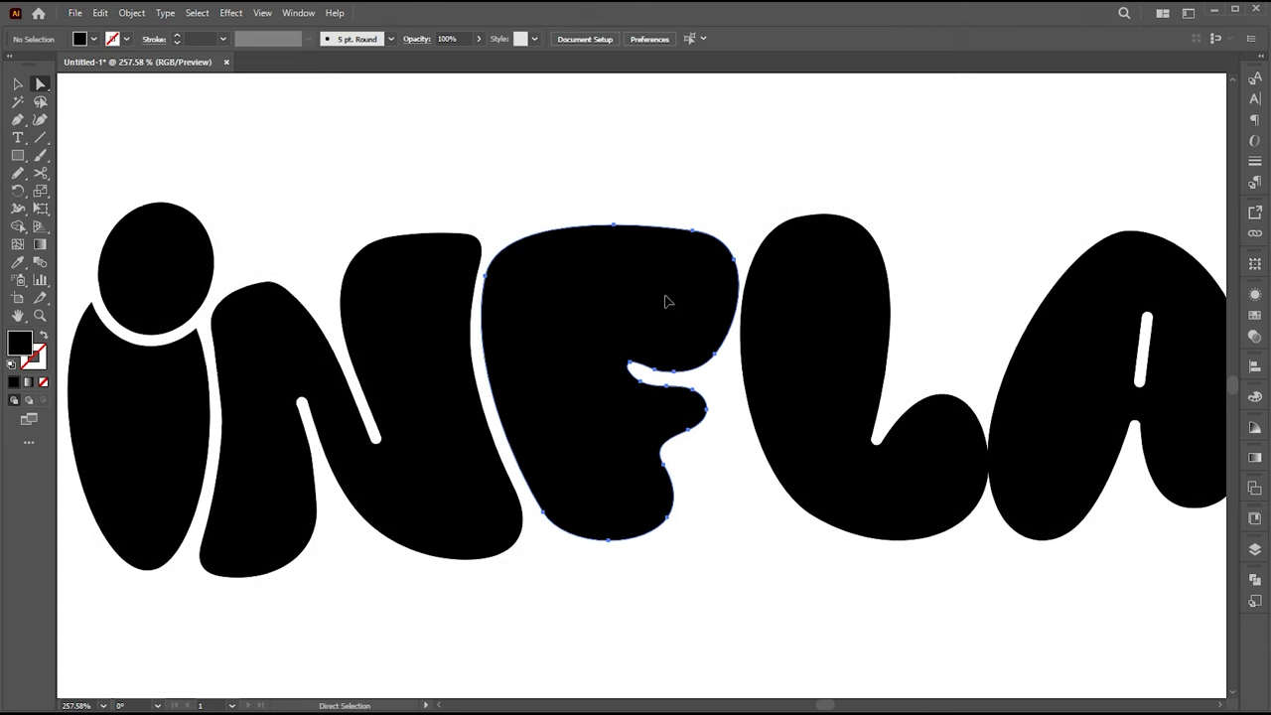
scroll(774, 292, "right", 2)
left_click(774, 378, "ctrl")
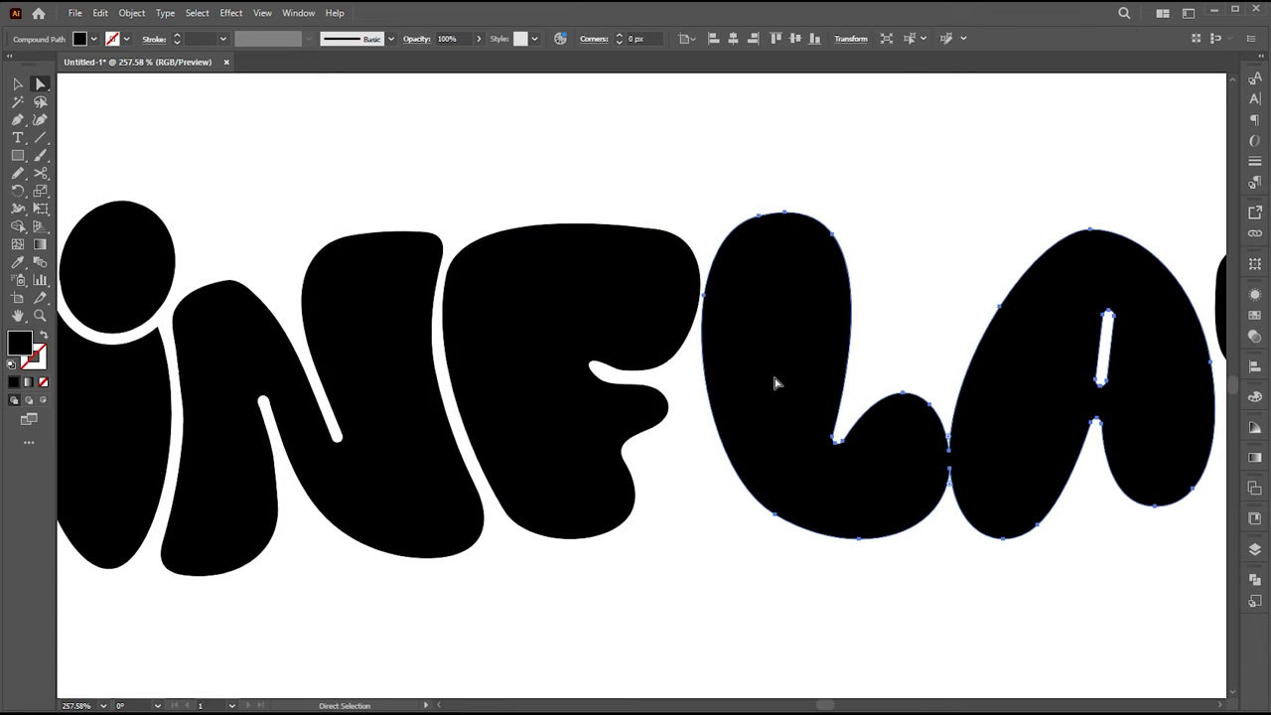
key("shift+Left")
left_click(857, 348, "ctrl")
scroll(856, 349, "right", 1)
scroll(856, 348, "down", 1)
- Pencil-redraw the F's top-right edge into a smooth, fuller corner reaching toward the L
left_click(616, 278, "ctrl")
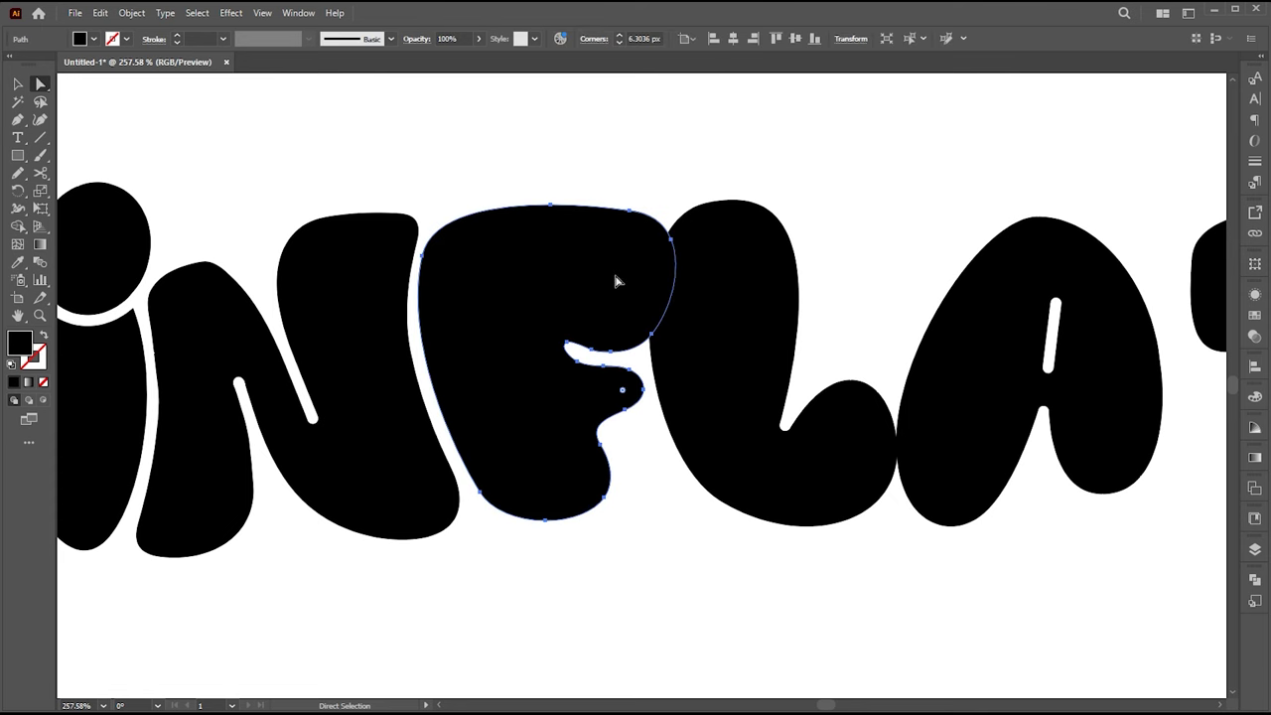
left_click_drag(652, 302, 651, 335)
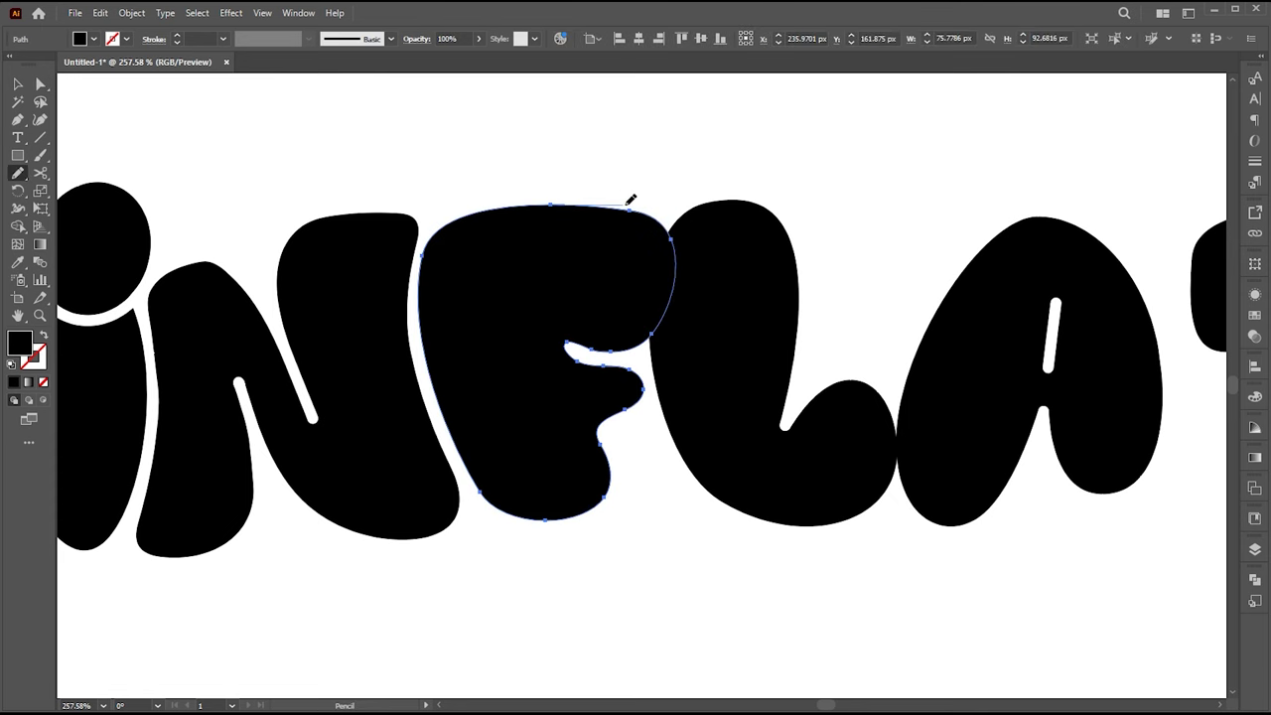
left_click_drag(652, 315, 644, 338)
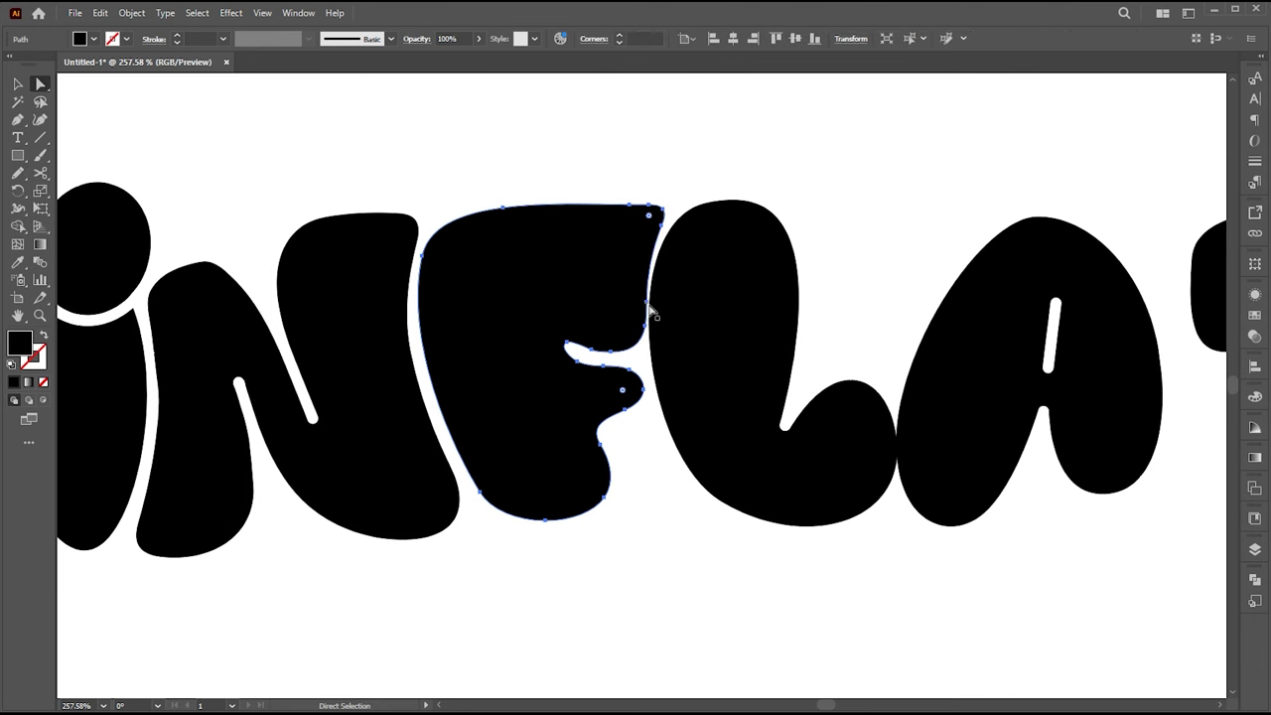
key("a")
key("n")
scroll(723, 208, "up", 1, "alt")
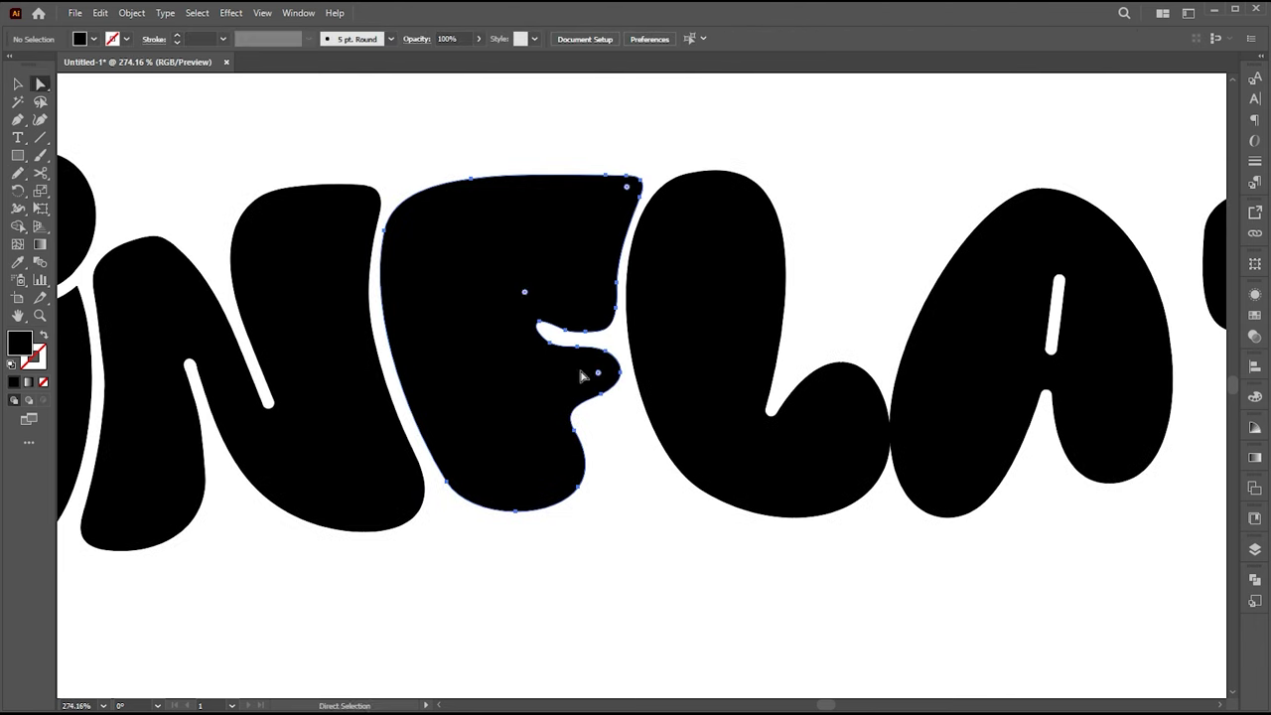
scroll(689, 510, "right", 2)
- Direct-select the joined L and A shape, then clear the selection
key("a")
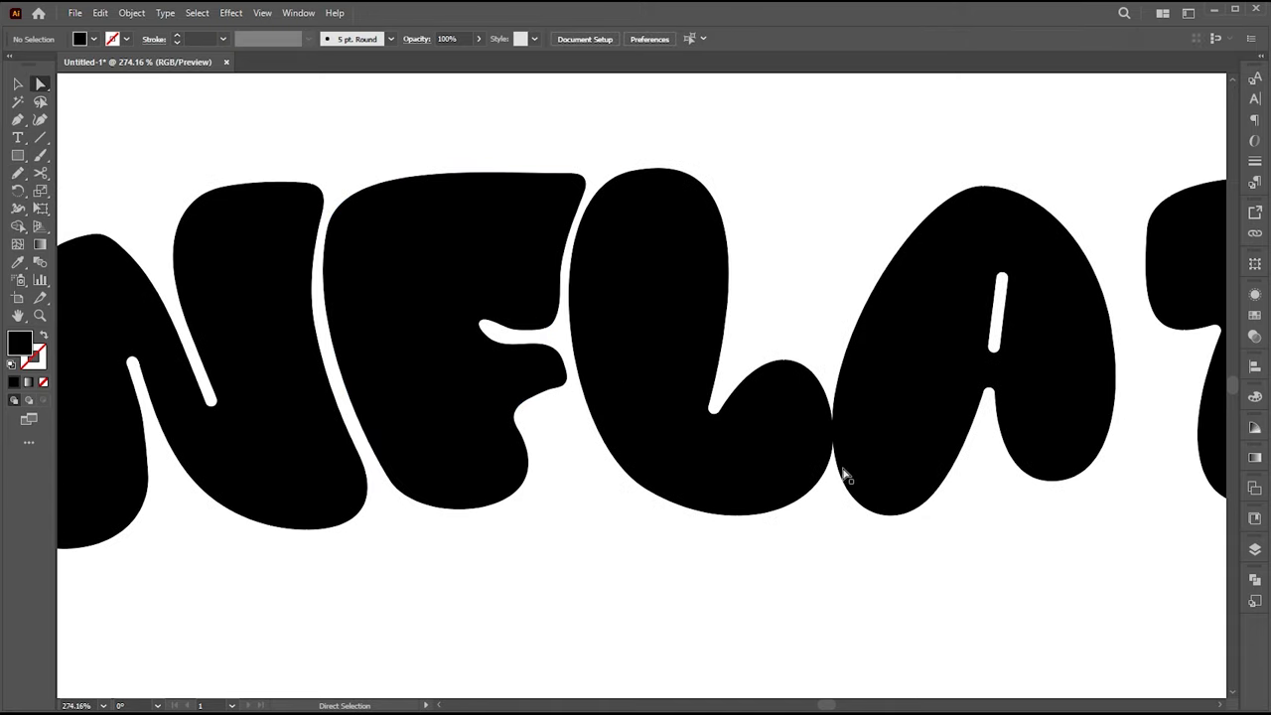
scroll(794, 467, "right", 3)
left_click(735, 458)
key("ctrl+shift+a")
key("backslash")
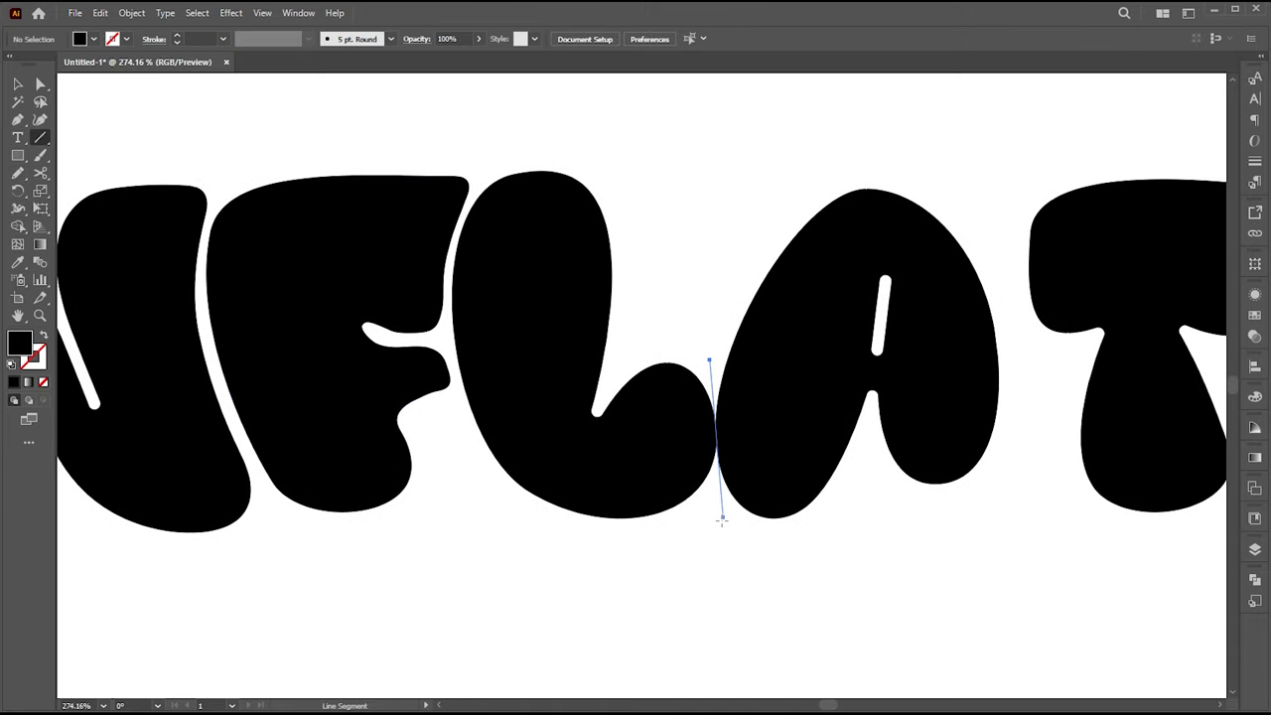
- Divide the L and A along a cutting line and delete the leftover sliver
left_click_drag(731, 506, 730, 508)
key("ctrl+a")
left_click(775, 425, "alt")
left_click(712, 397)
key("Delete")
- Give the A the letters' black fill and move it up-left over the L
left_click(817, 335)
key("i")
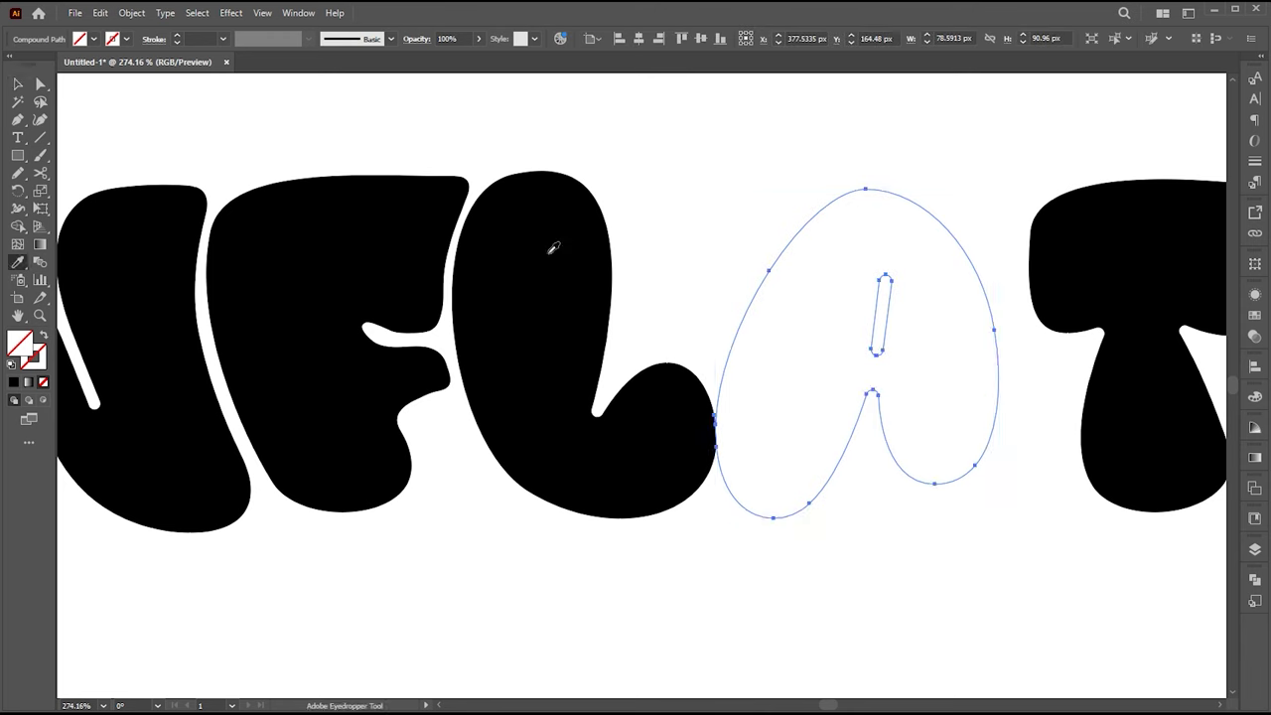
left_click(590, 248)
left_click_drag(830, 426, 745, 383)
- Pencil-redraw the L's foot into a wider, rounded base
key("n")
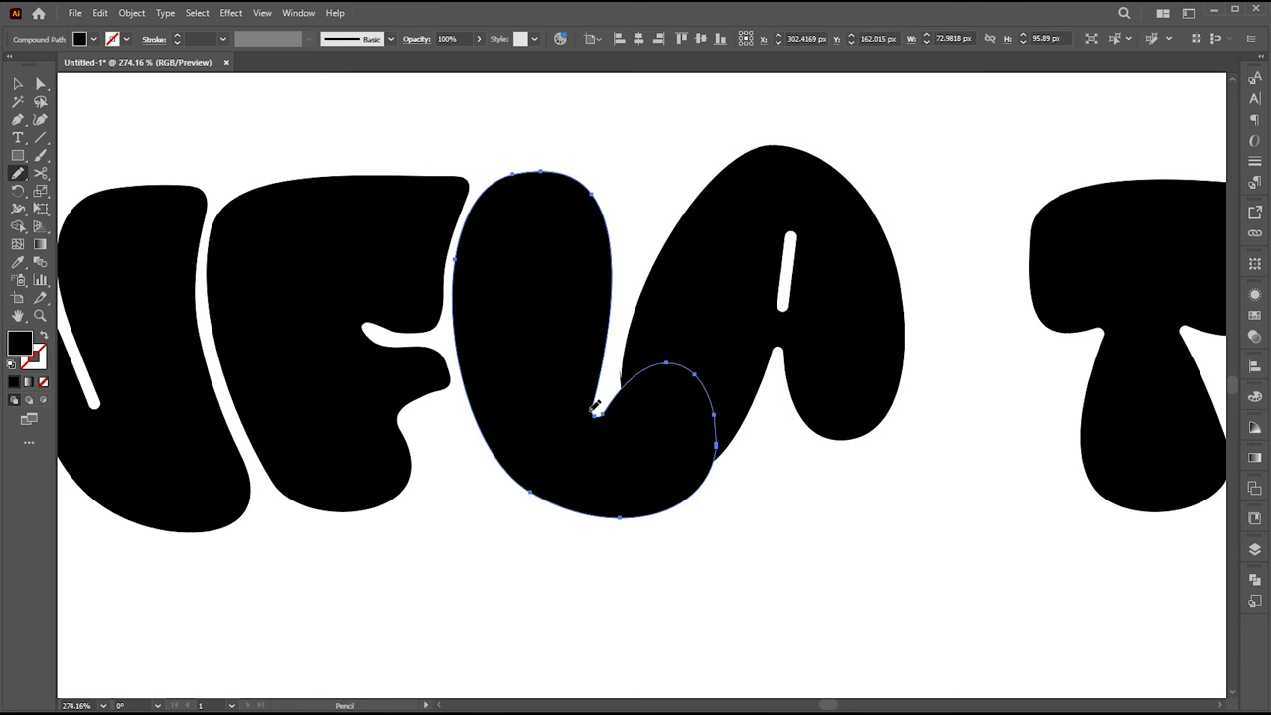
left_click_drag(775, 444, 601, 405)
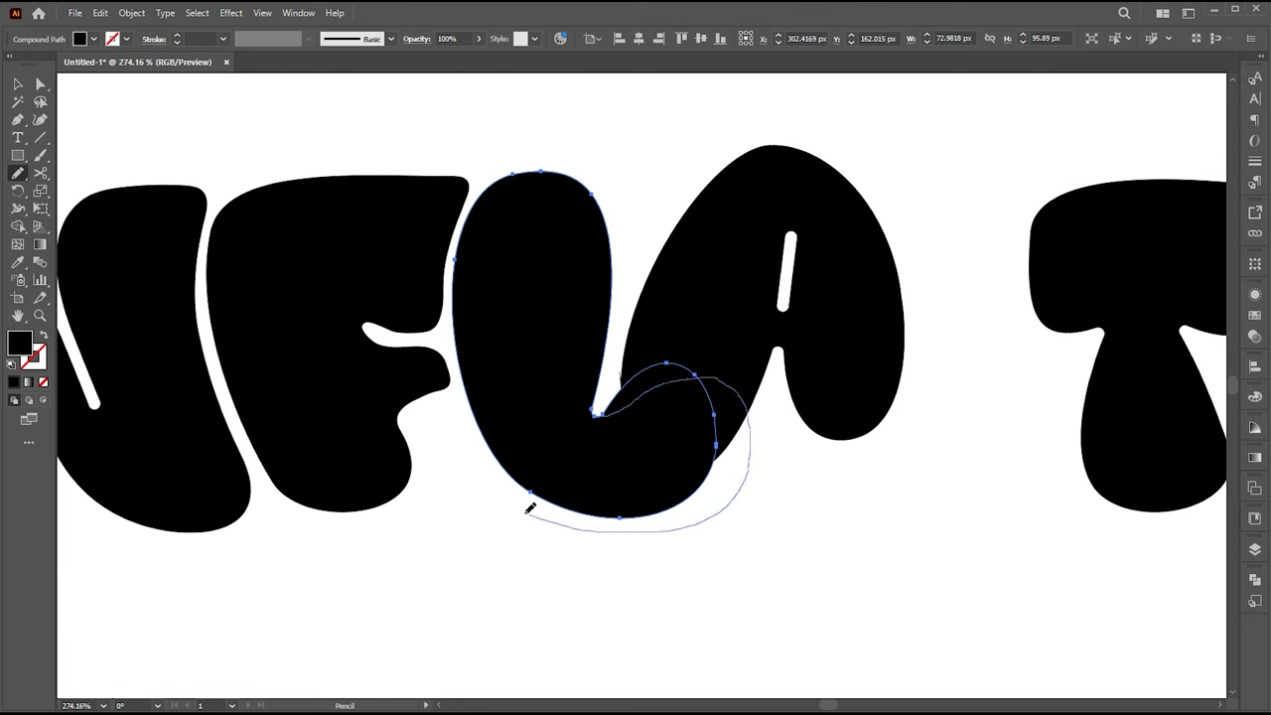
left_click_drag(470, 388, 513, 437)
left_click(40, 84)
scroll(737, 389, "up", 3)
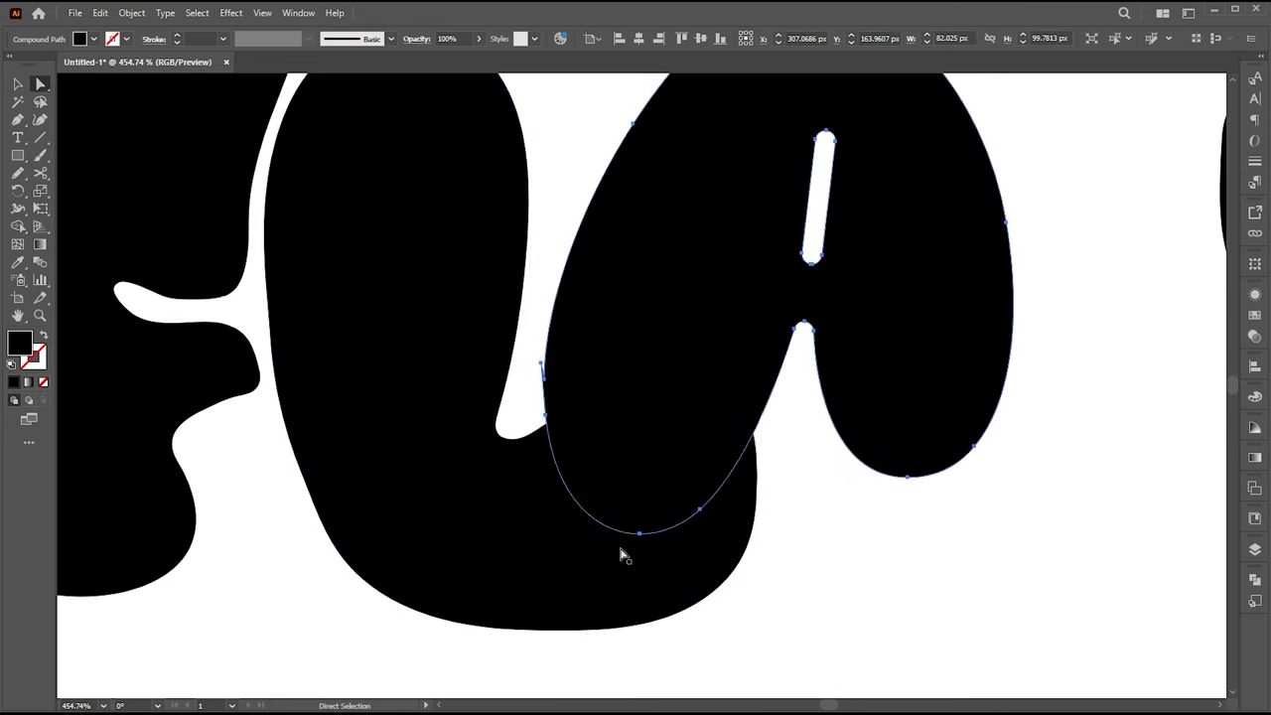
- Merge the lower loop region into the L with the Shape Builder
key("ctrl+a")
key("shift+m")
left_click(498, 518)
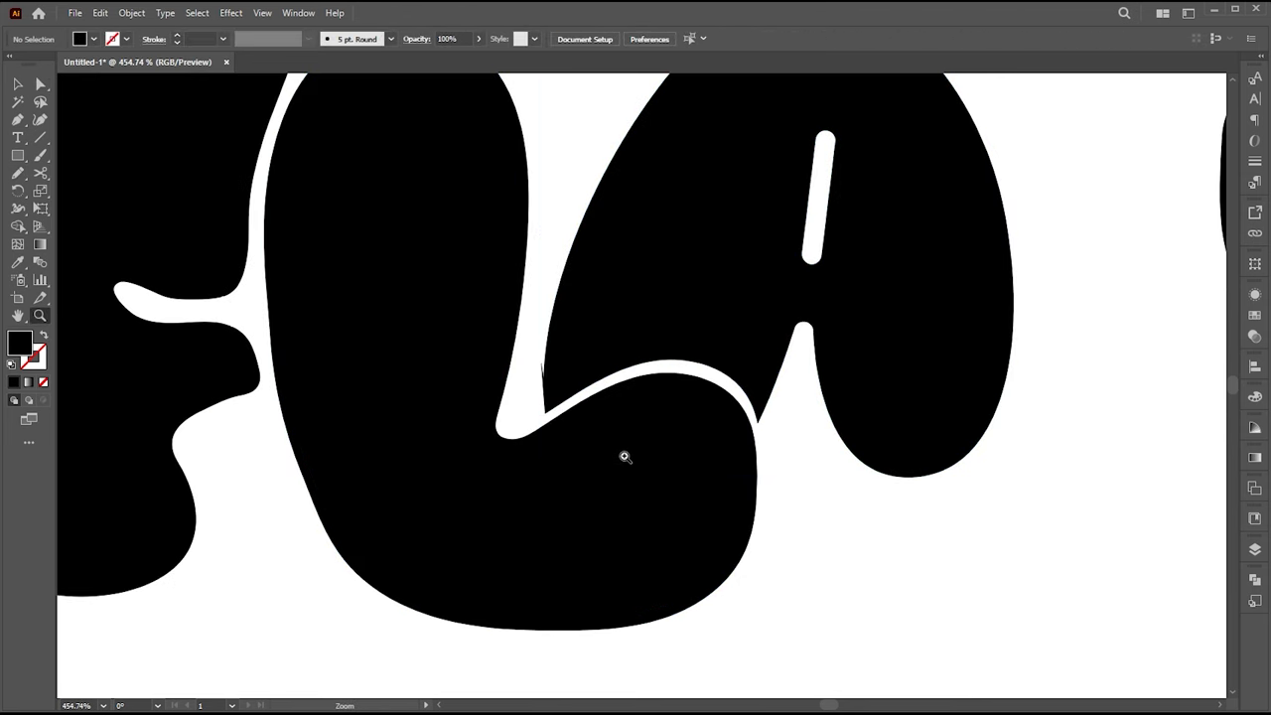
scroll(625, 454, "down", 1)
- Round the A's lower-left corner and the notch between its legs
key("n")
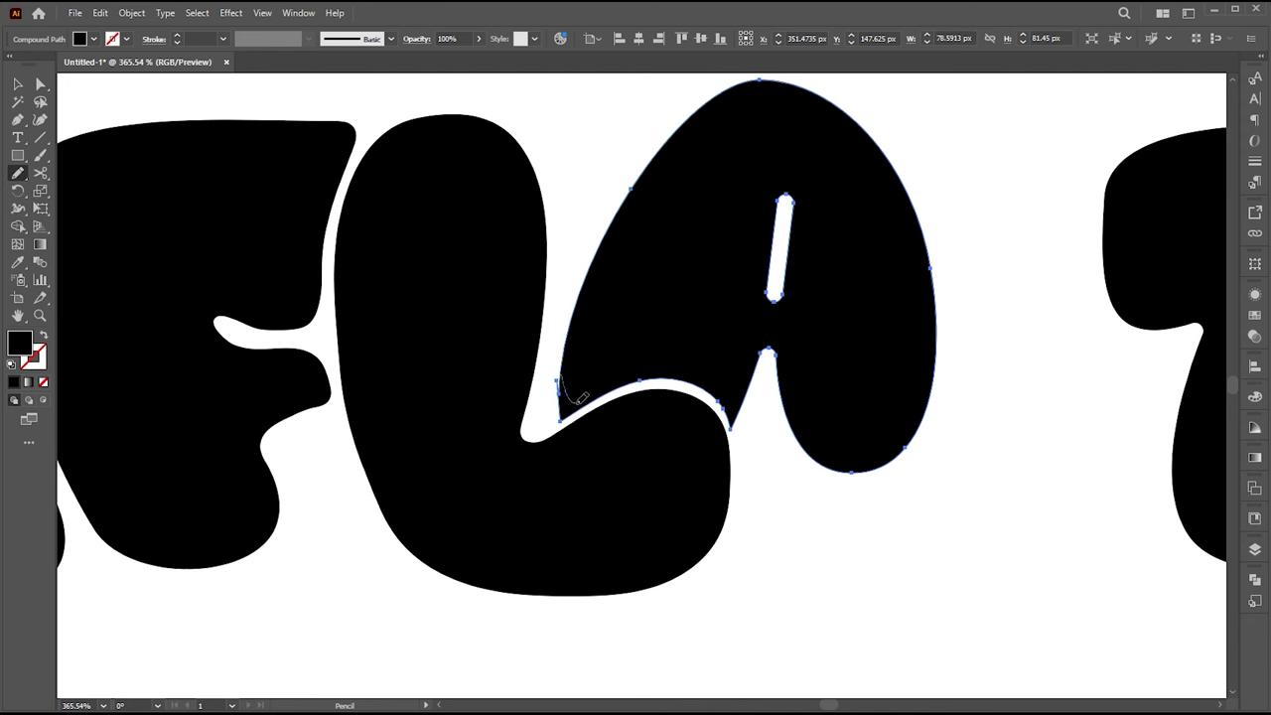
left_click_drag(580, 397, 597, 395)
left_click_drag(738, 399, 752, 396)
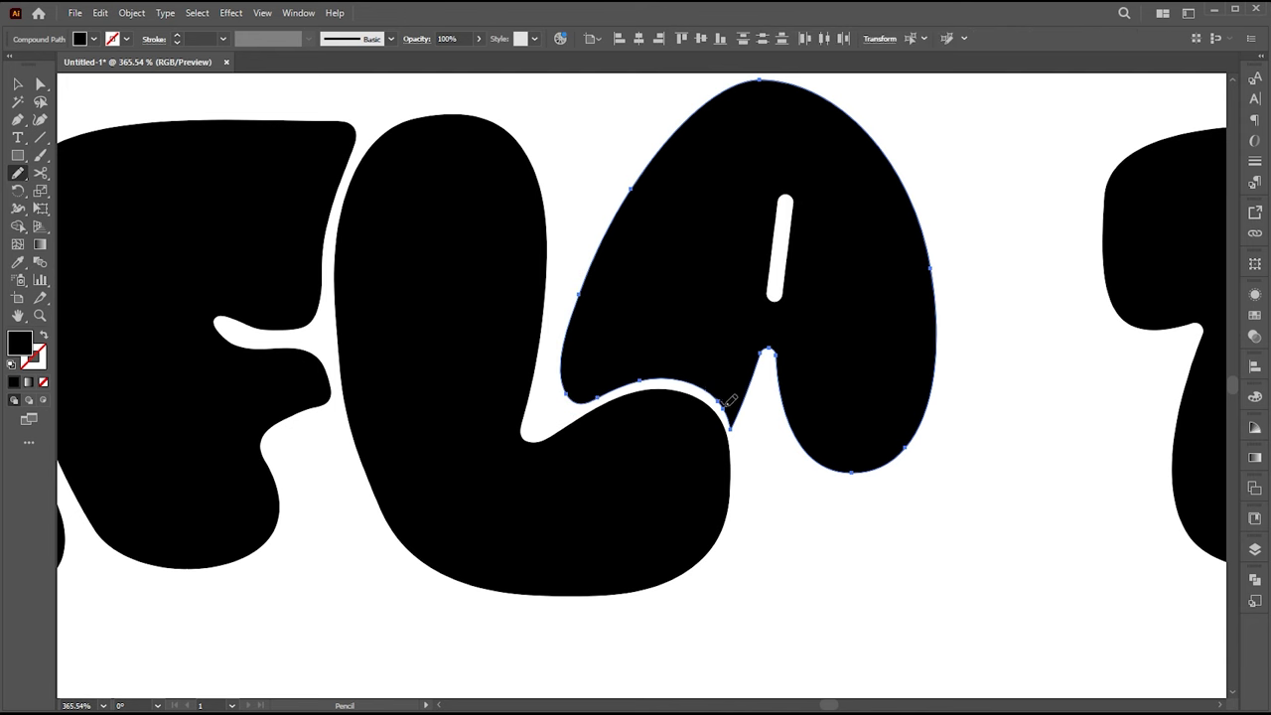
key("v")
left_click(764, 491)
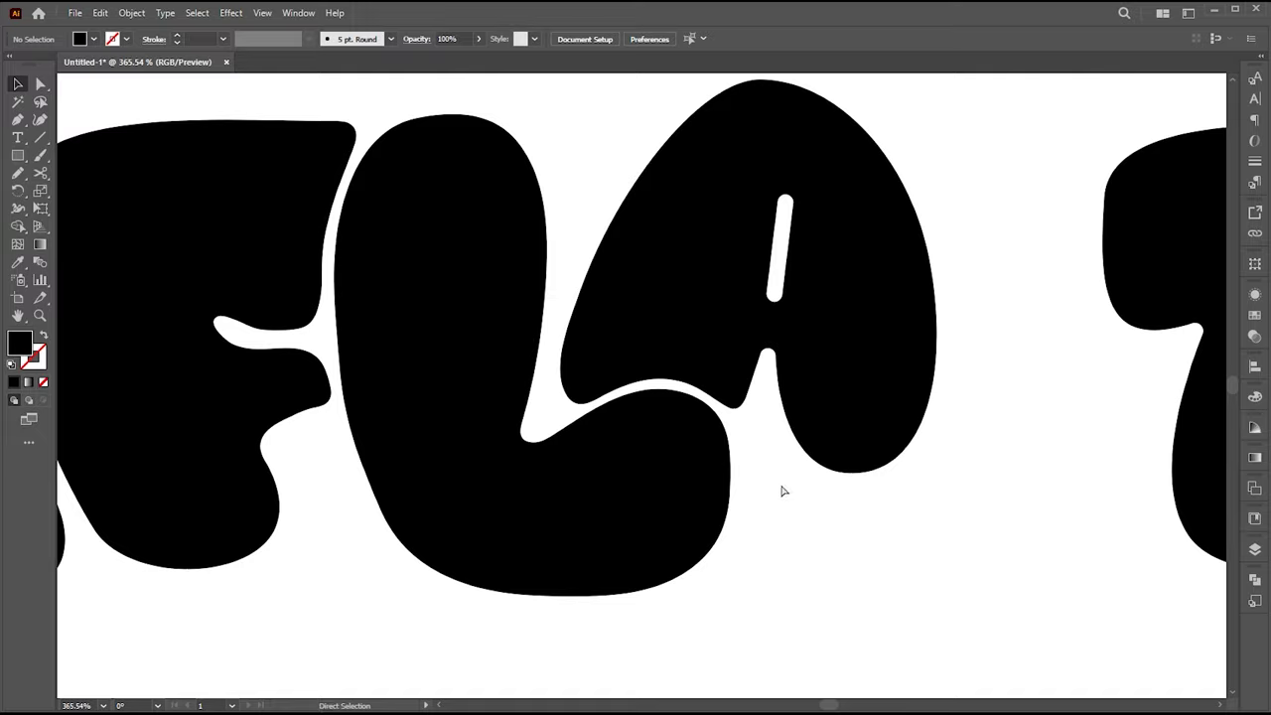
- Pencil-widen the A's right side
scroll(764, 491, "down", 2)
scroll(732, 473, "up", 1)
left_click(785, 409)
key("n")
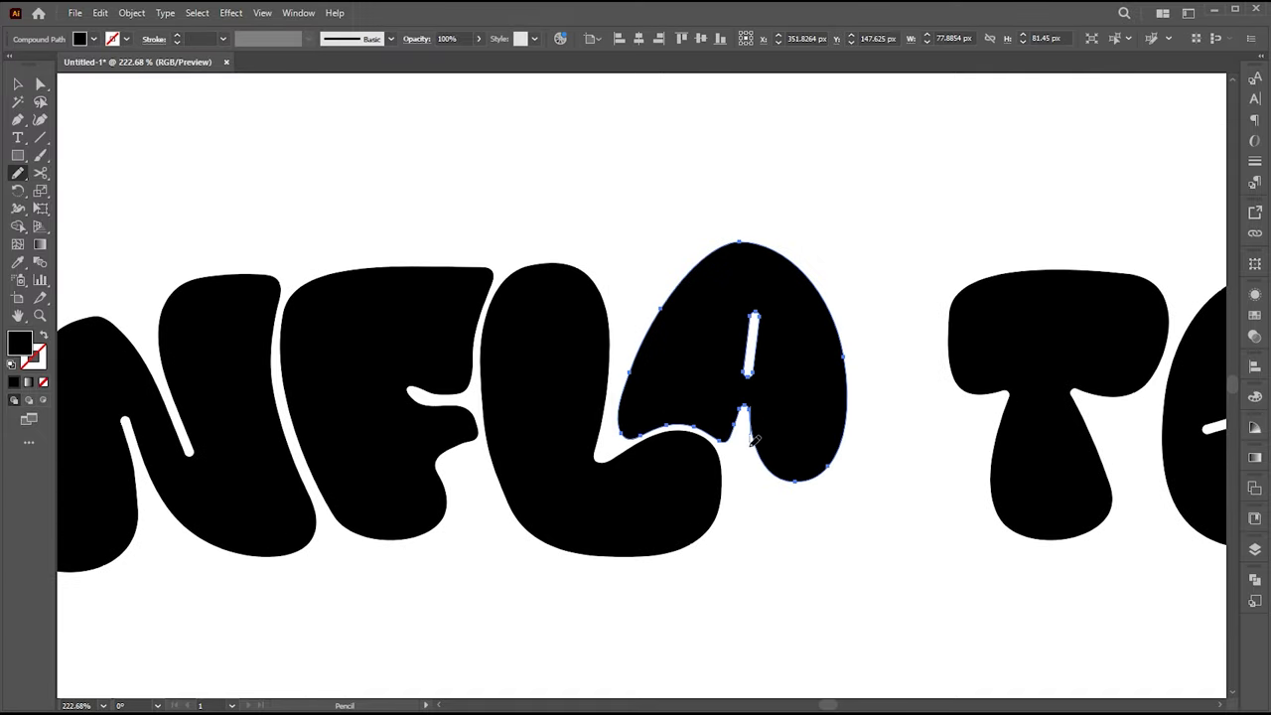
left_click_drag(843, 329, 844, 326)
scroll(921, 489, "up", 1)
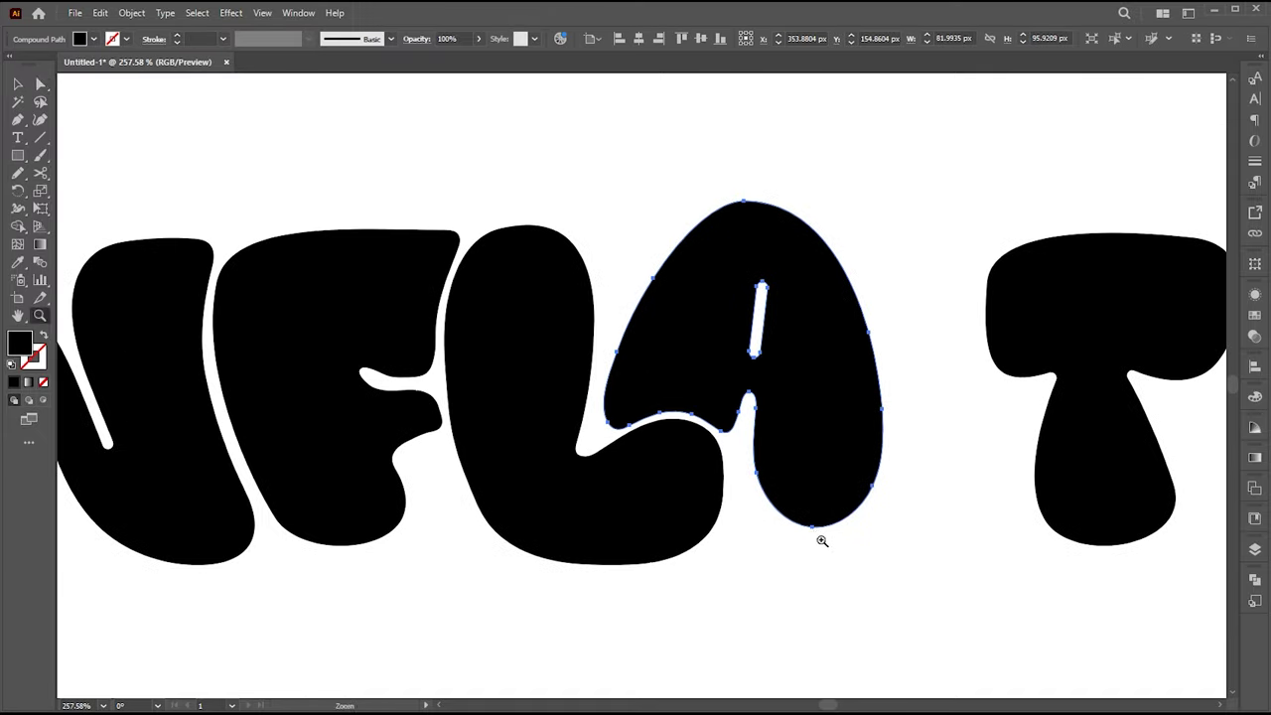
- Move the T and E together left against the A
key("a")
left_click(916, 579)
scroll(916, 579, "down", 1)
key("v")
left_click(964, 368)
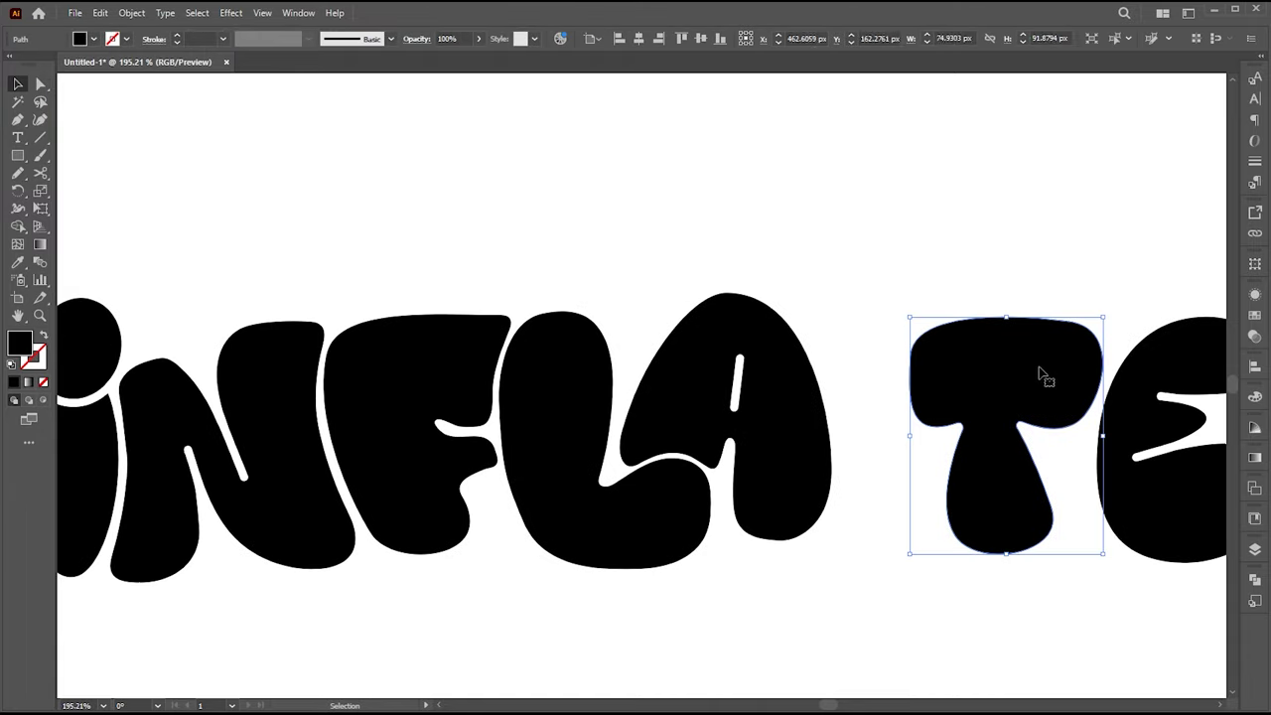
left_click_drag(964, 368, 885, 316)
- Pencil-redraw both ends of the T's crossbar wider to close the gaps
left_click(854, 376)
key("n")
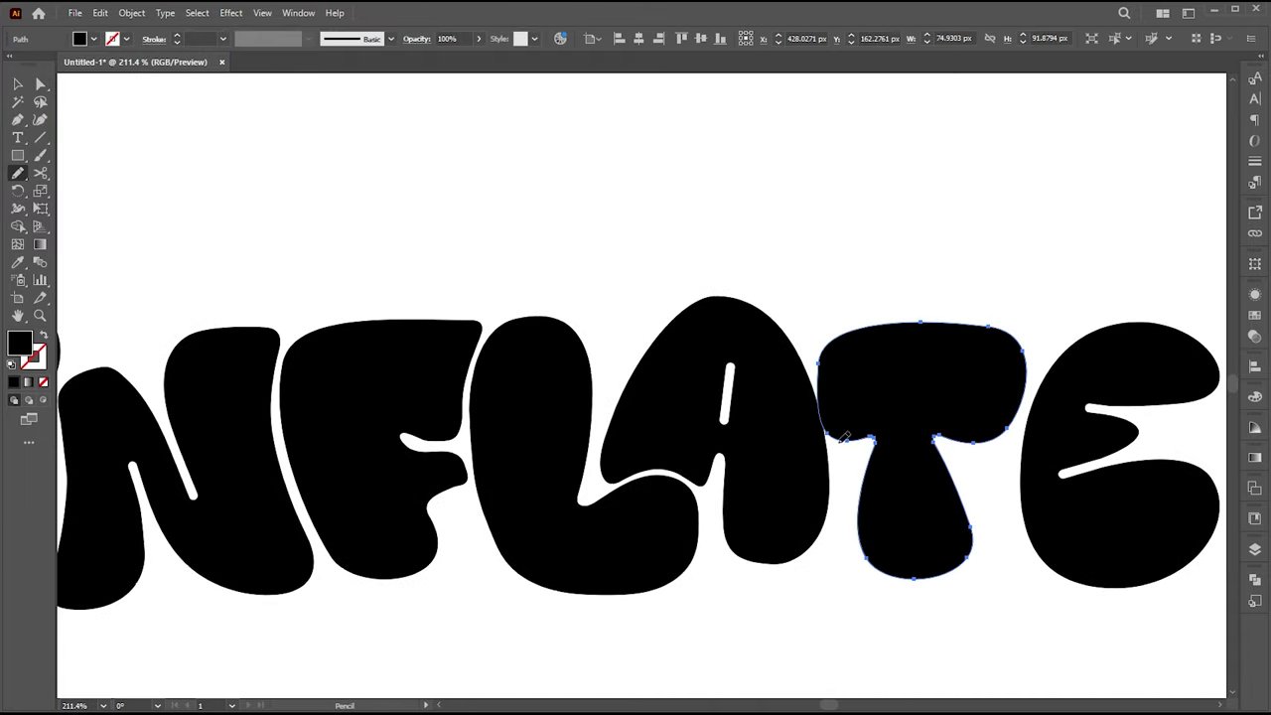
left_click_drag(863, 323, 894, 314)
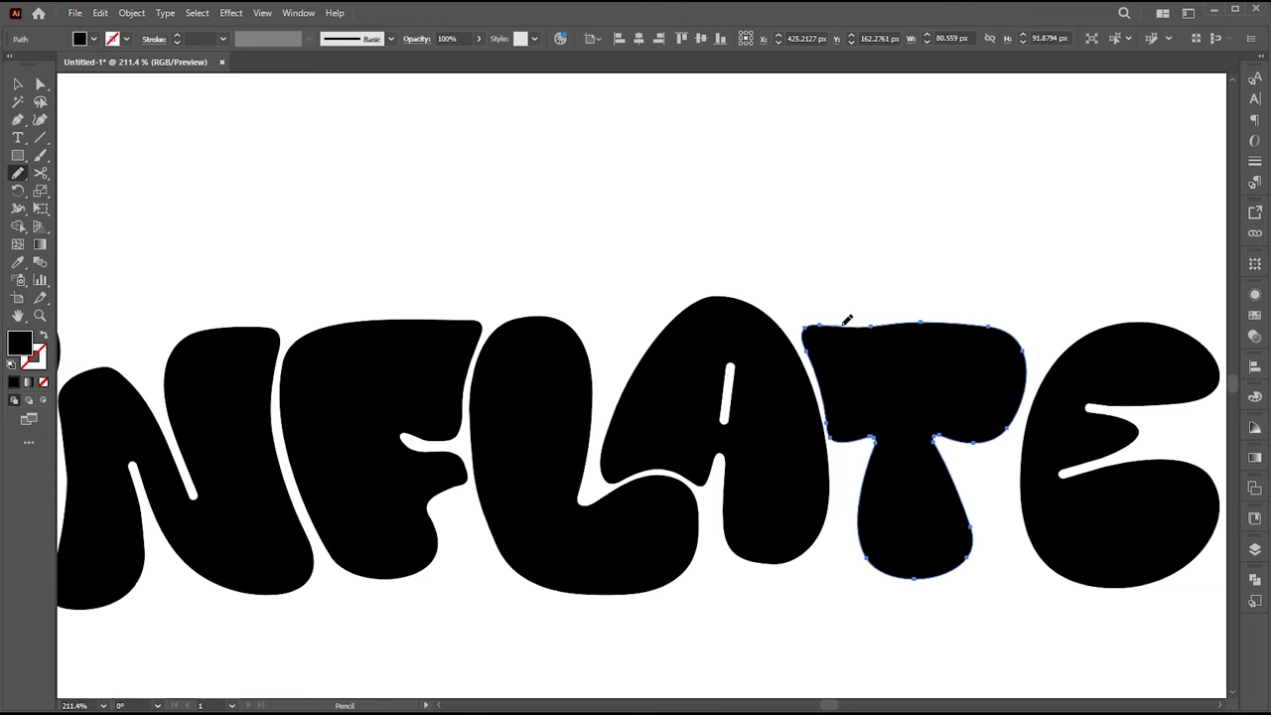
left_click_drag(978, 333, 930, 287)
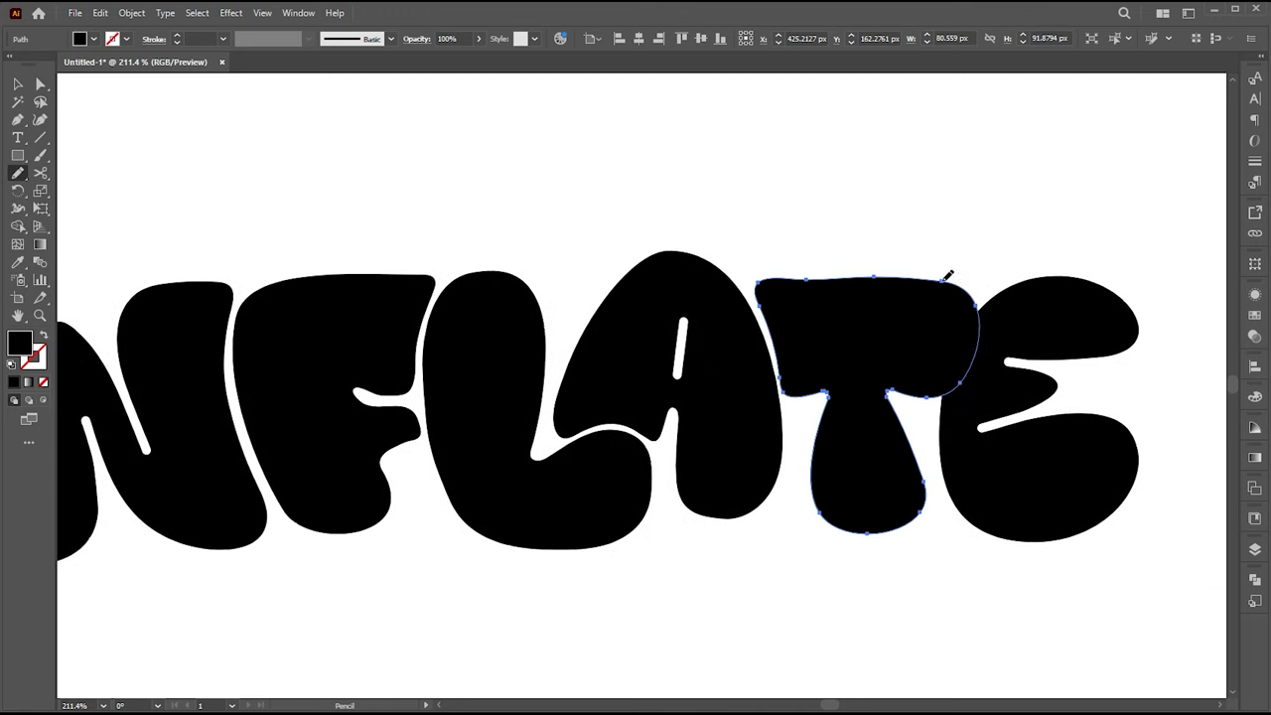
left_click_drag(947, 352, 955, 397)
key("a")
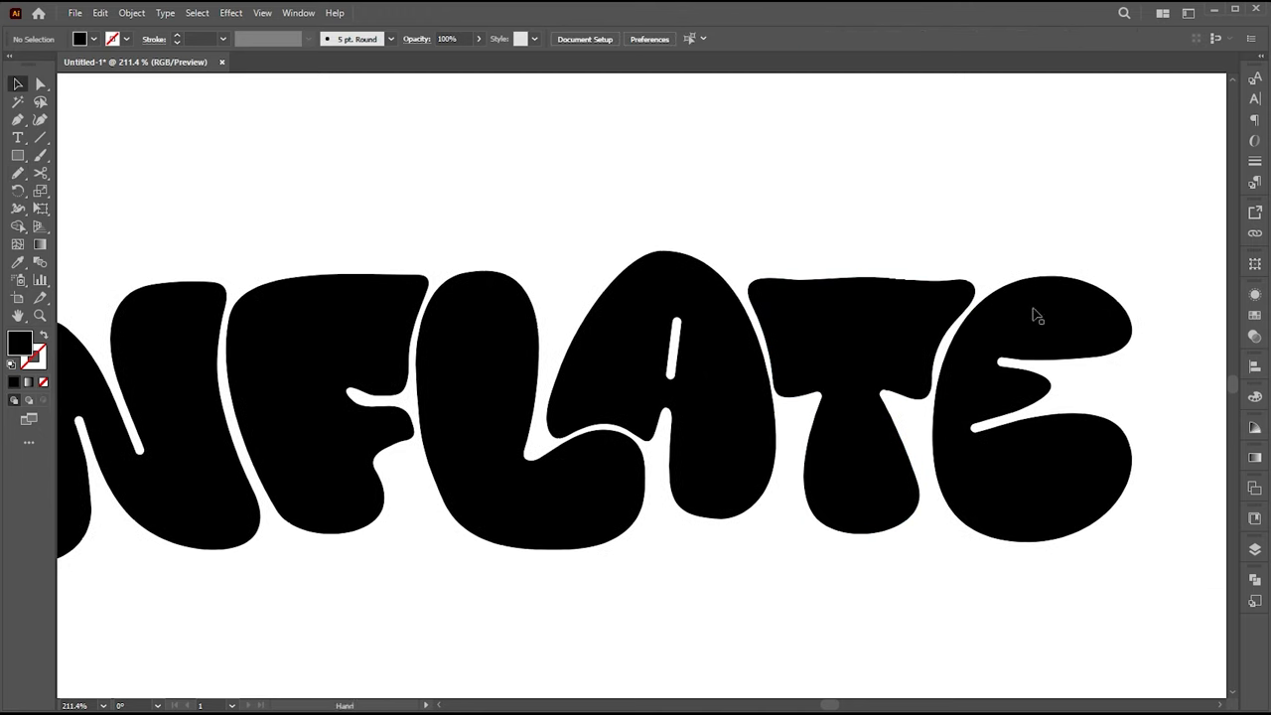
scroll(923, 338, "up", 2)
scroll(923, 338, "up", 3)
- Delete an extra anchor on the T's curve and reshape its upper-left edge
left_click(272, 38)
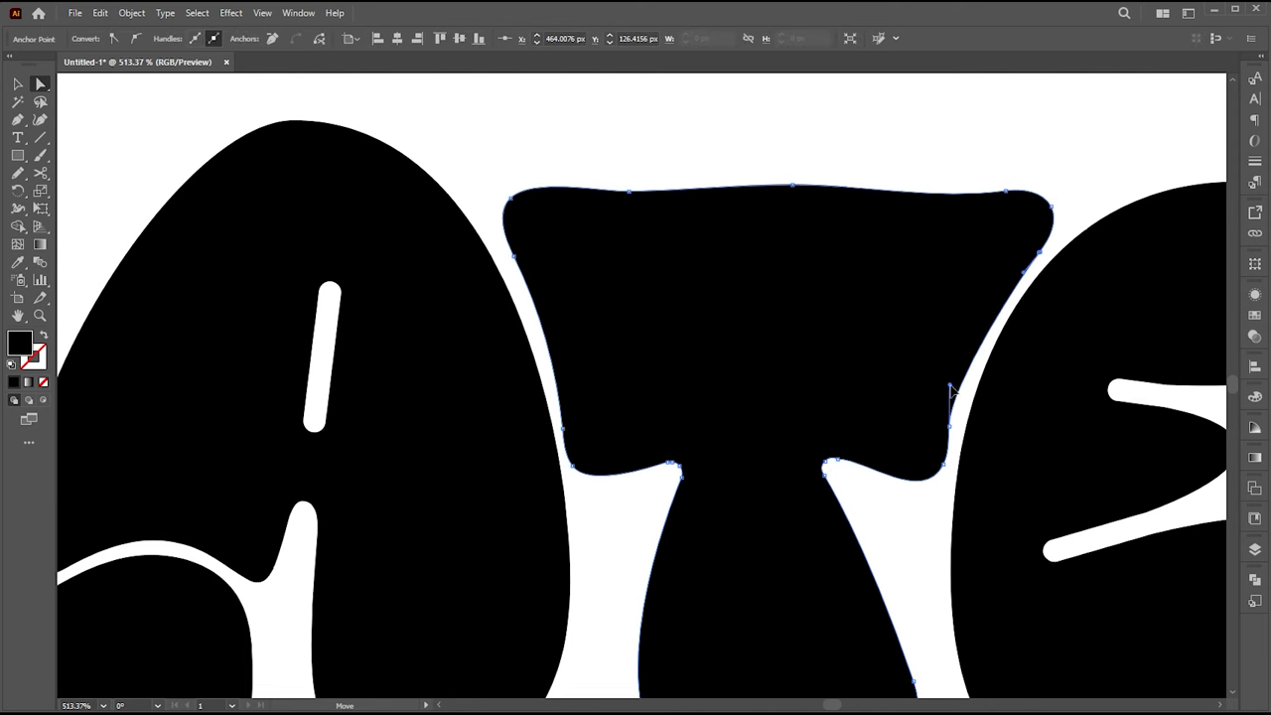
left_click_drag(562, 431, 539, 289)
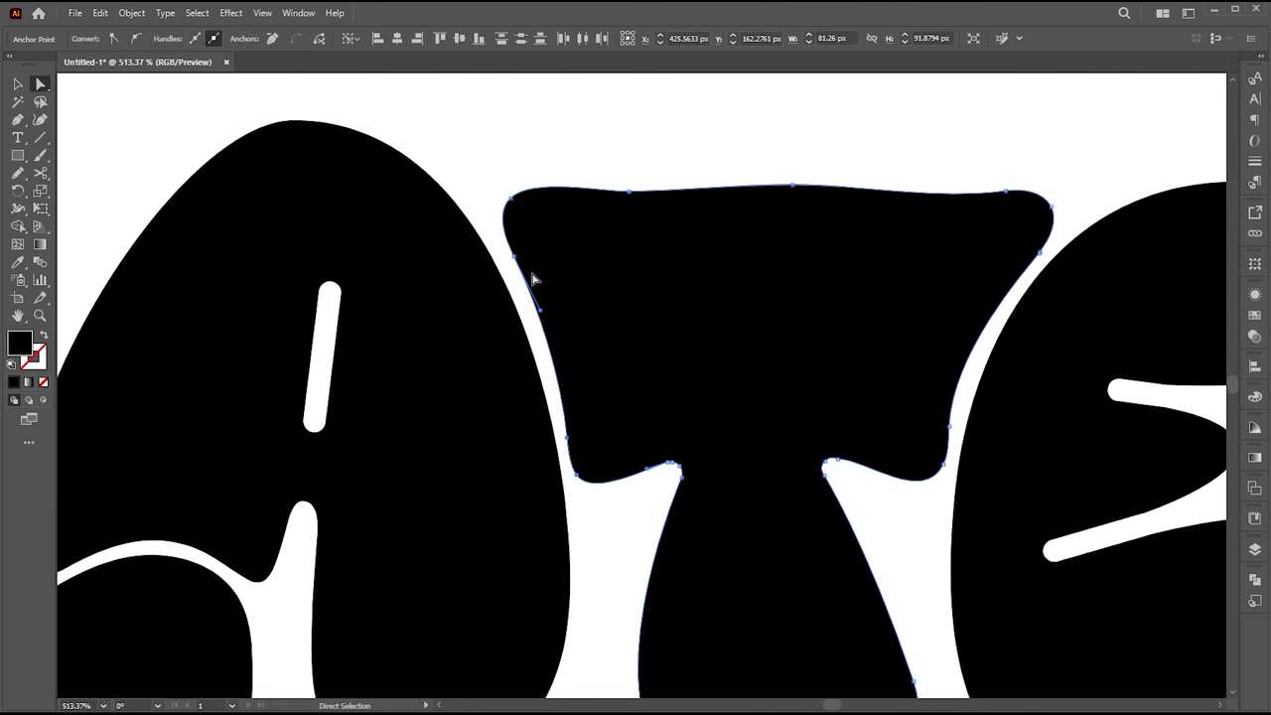
left_click(595, 587)
scroll(817, 516, "down", 4)
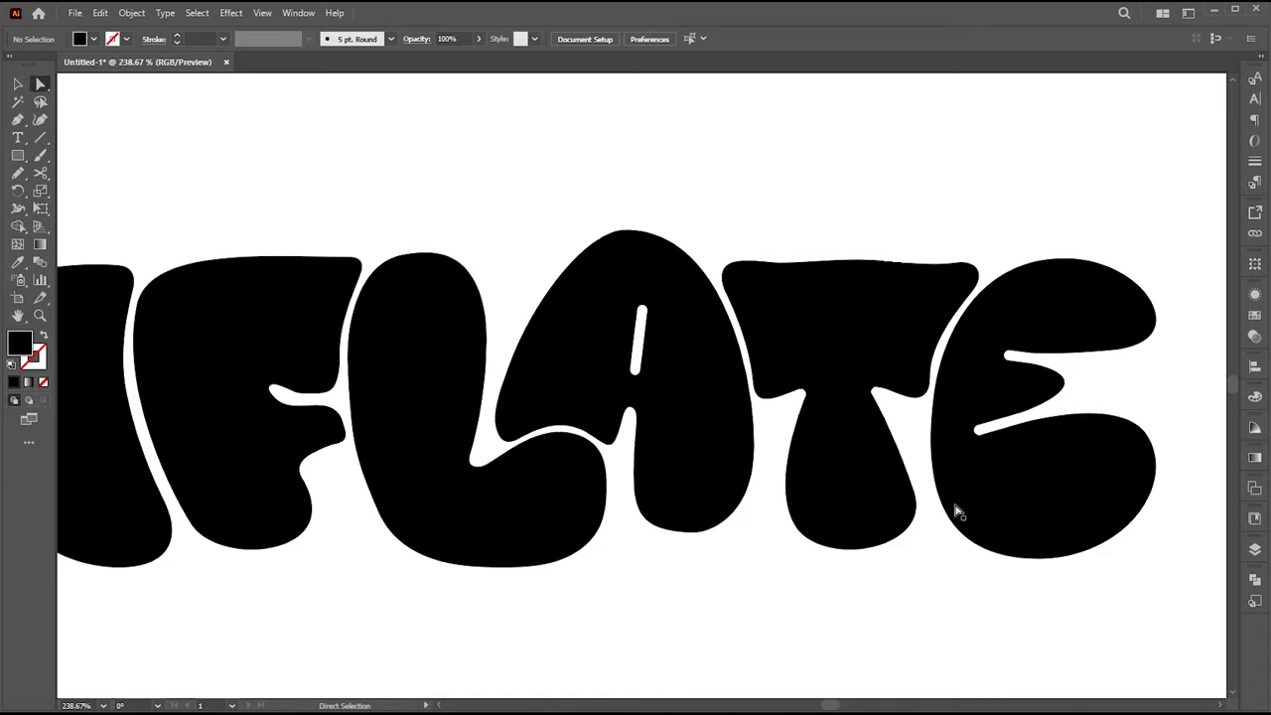
scroll(1012, 408, "up", 4)
- Reshape the T's upper-right corner into a squarer rounded edge, flattening the crossbar
left_click(1049, 234)
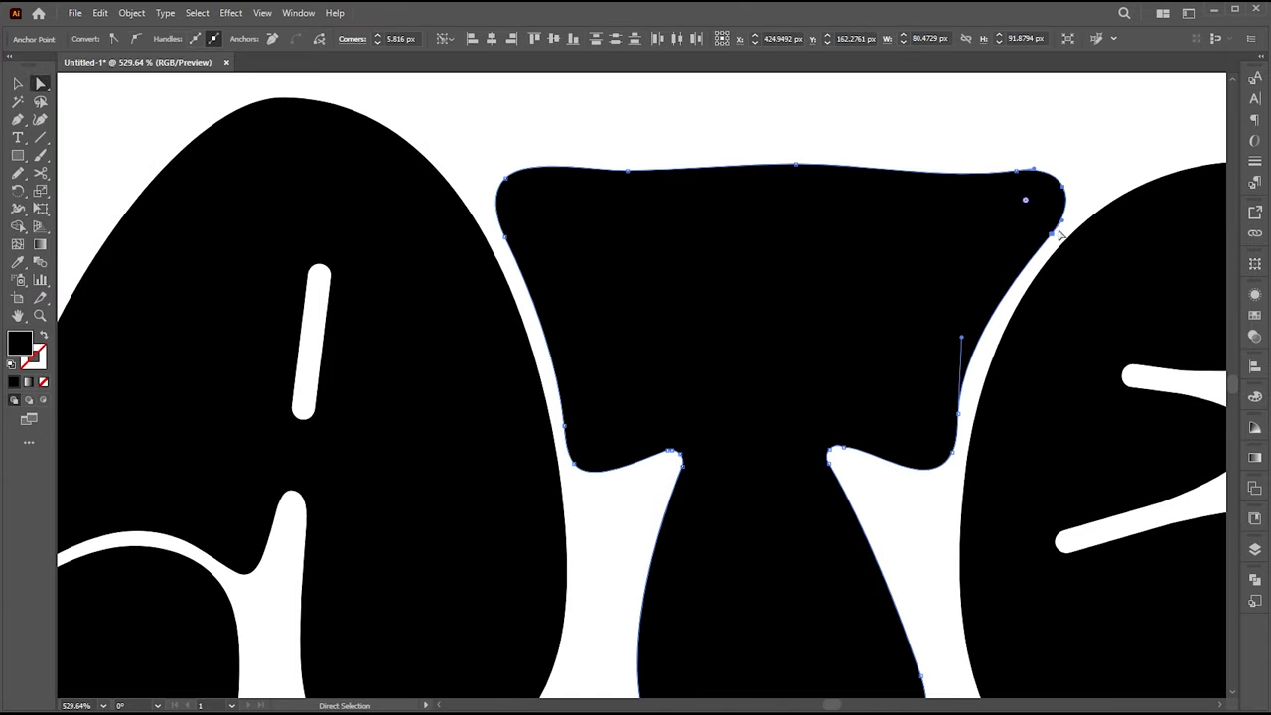
left_click_drag(1066, 194, 1056, 187)
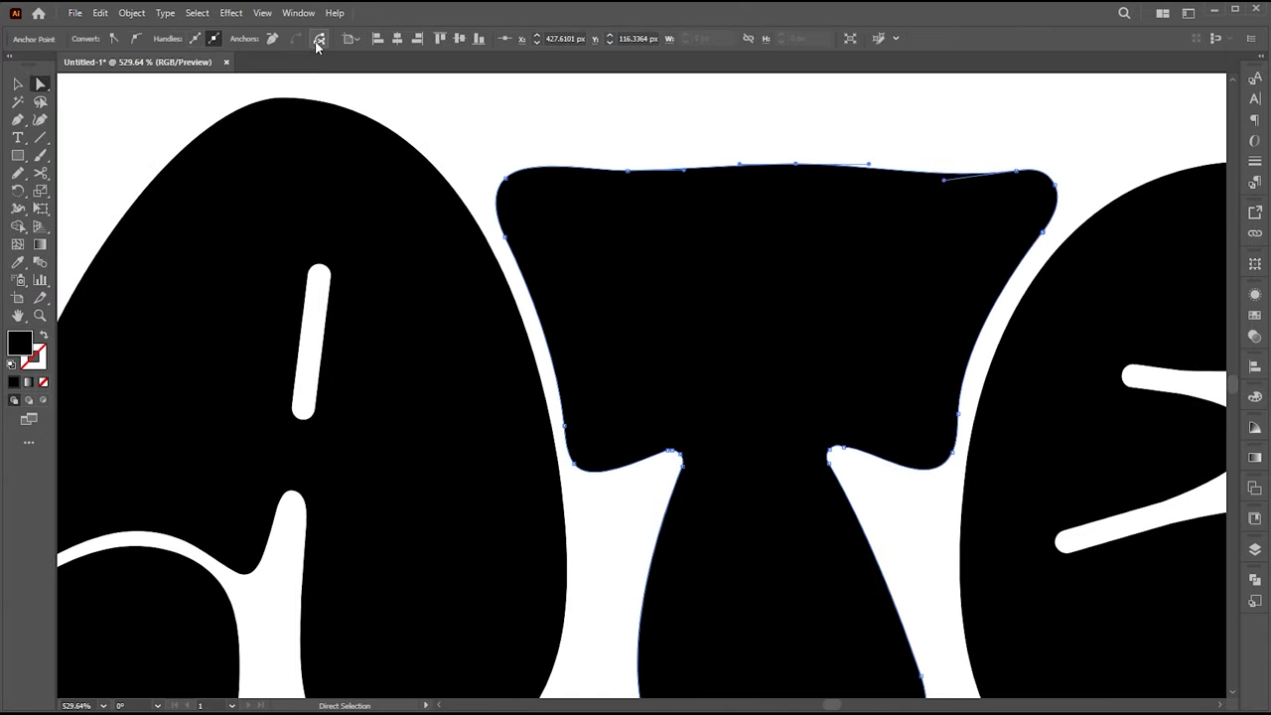
left_click(825, 133)
scroll(825, 133, "down", 4)
scroll(760, 345, "up", 4)
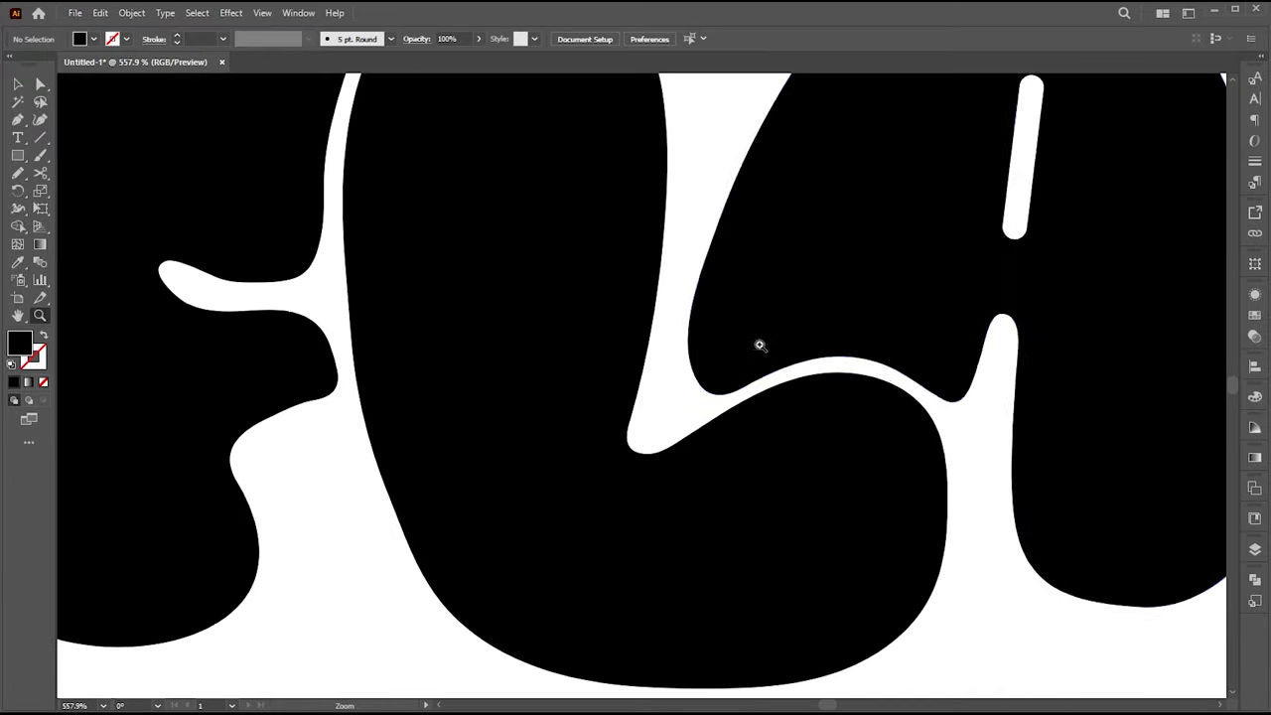
scroll(786, 379, "down", 5)
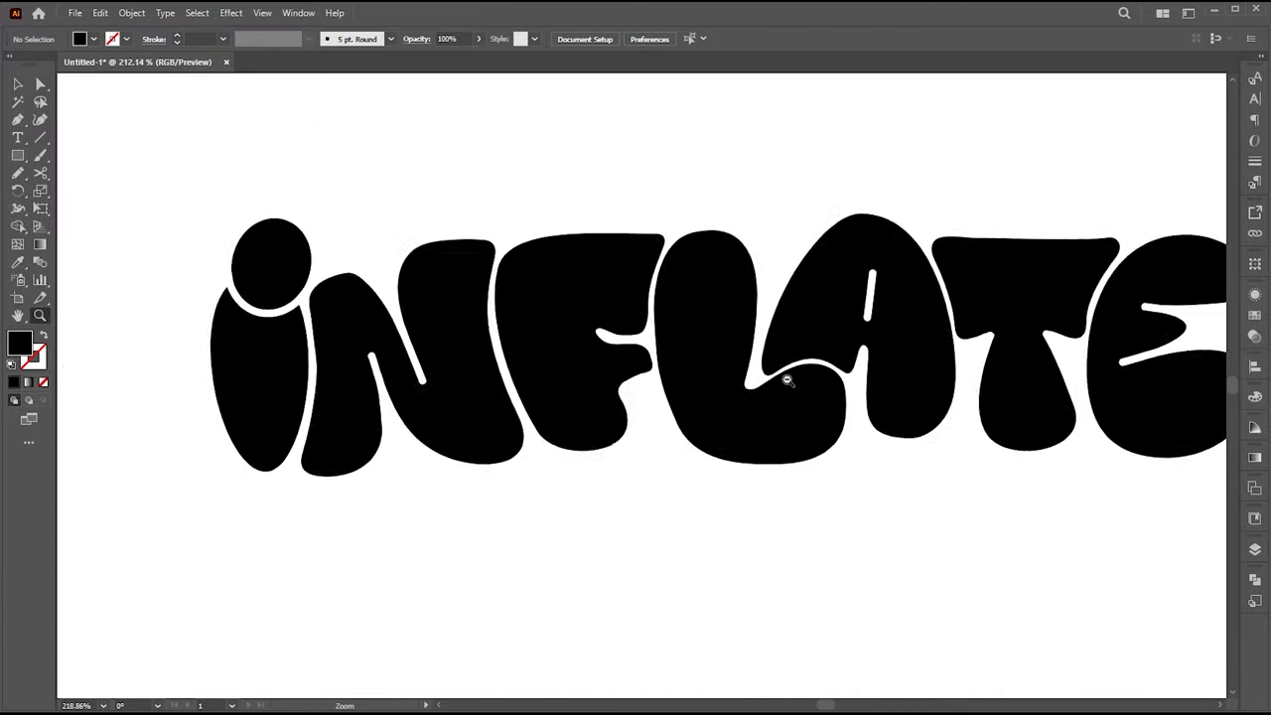
scroll(786, 380, "down", 3)
key("v")
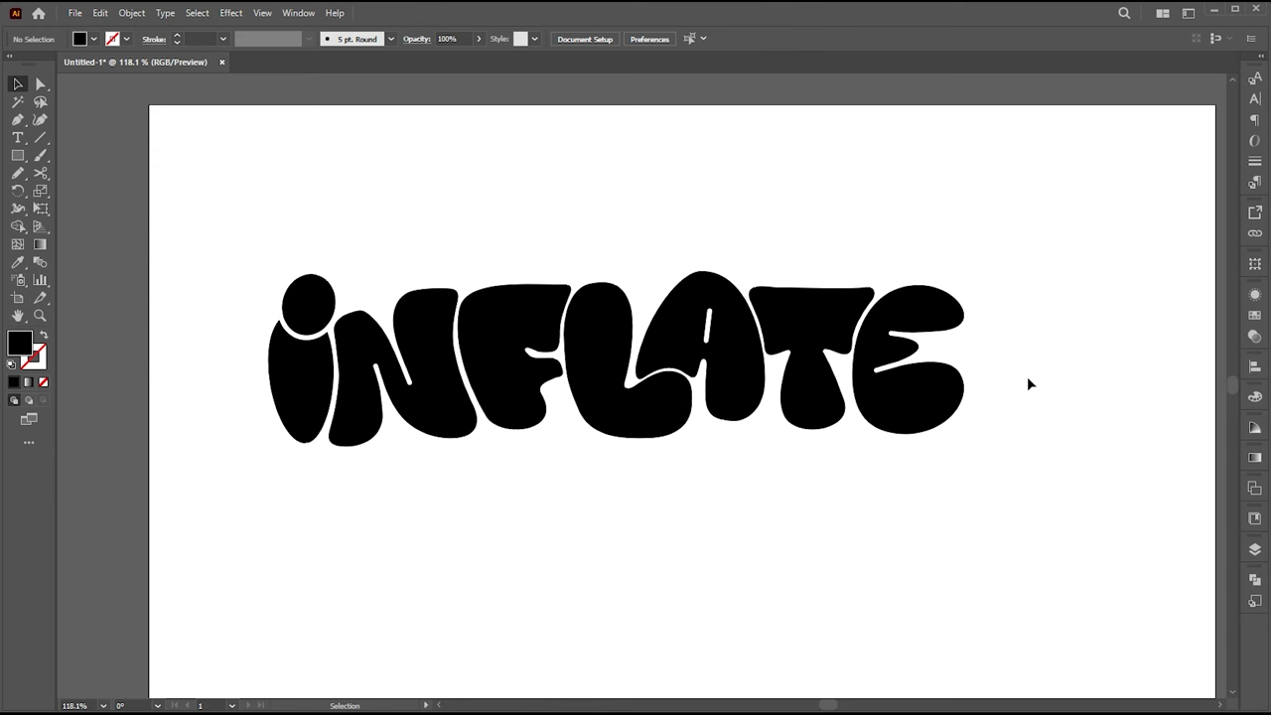
left_click(877, 399)
- Pencil-redraw the E's left edge and widen the T's lower stem at its base
scroll(878, 399, "up", 3)
key("n")
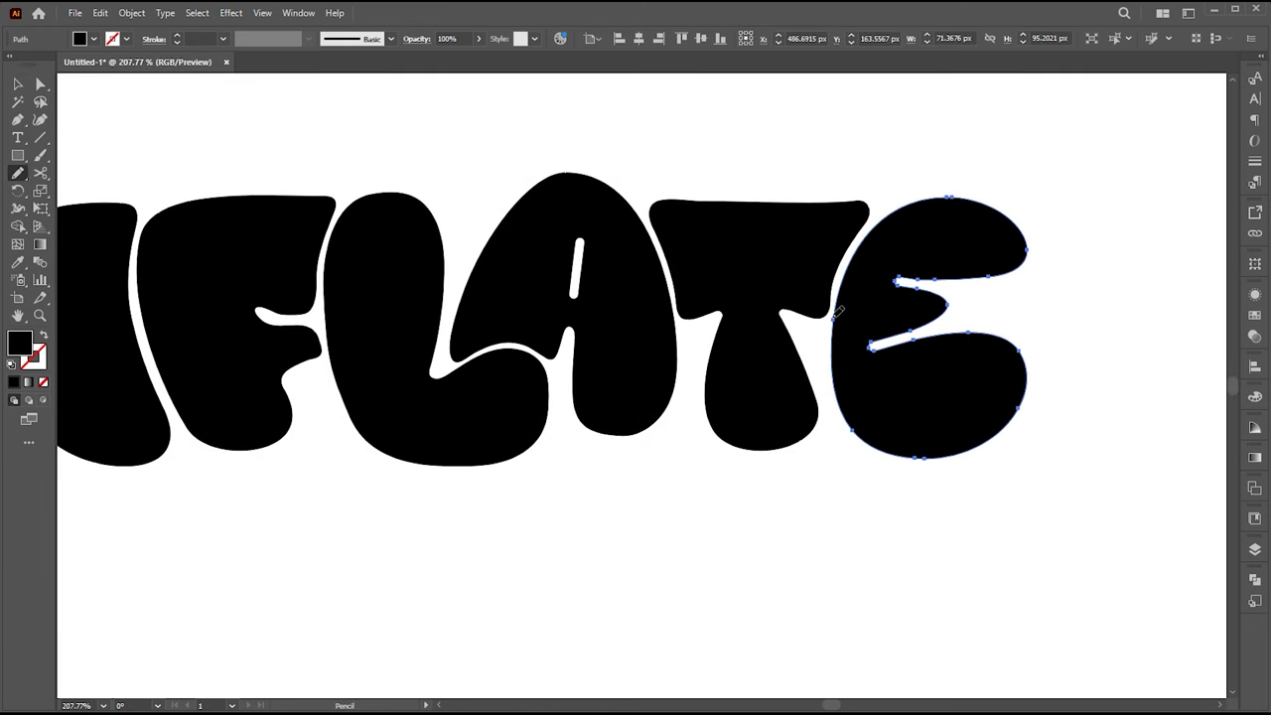
left_click_drag(871, 445, 873, 449)
left_click(761, 417, "ctrl")
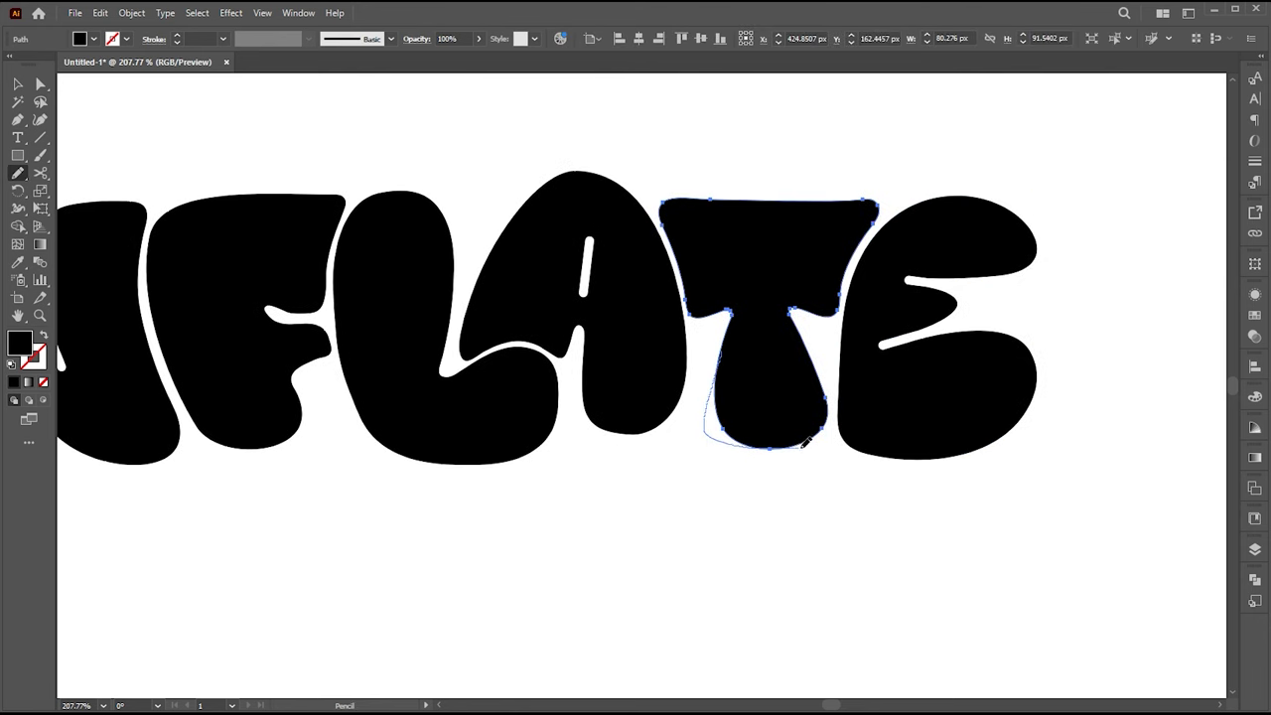
left_click_drag(829, 395, 829, 397)
- Select all the INFLATE letters and group them into one object
key("ctrl+0")
key("ctrl+a")
key("v")
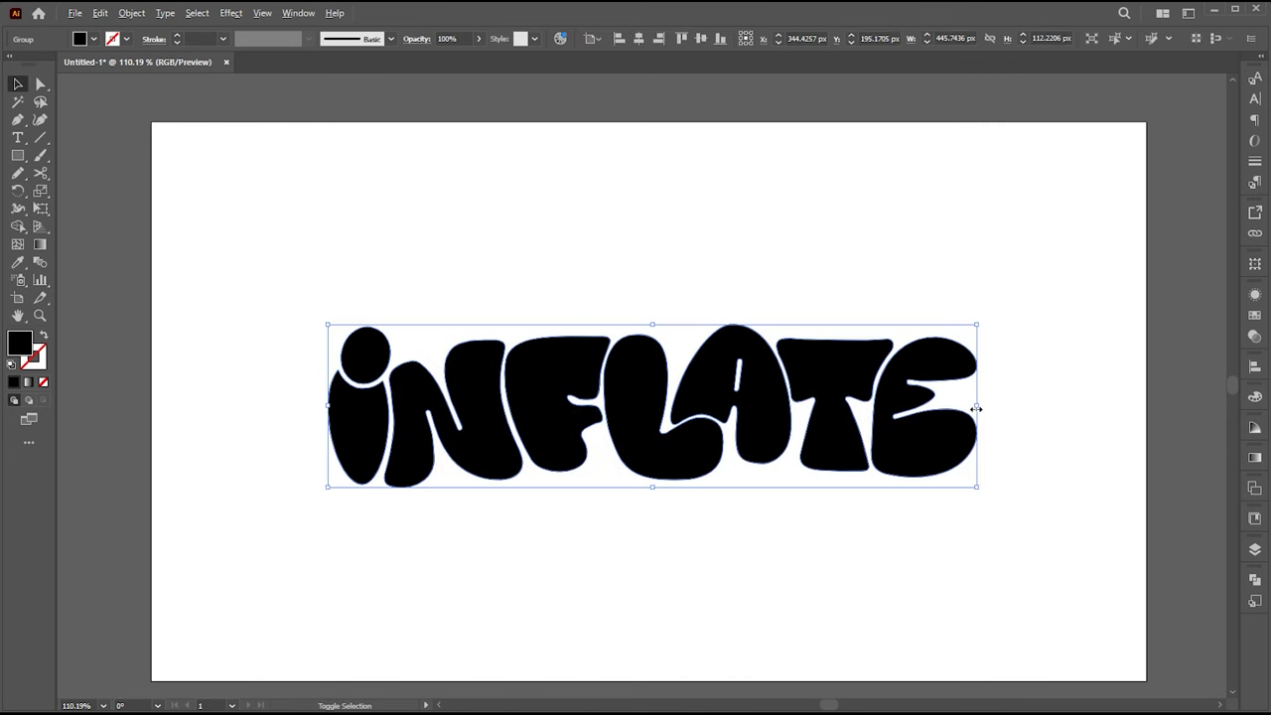
- Enlarge the INFLATE lettering to about 484 px wide and fill it green 06EA40
left_click_drag(976, 408, 973, 465)
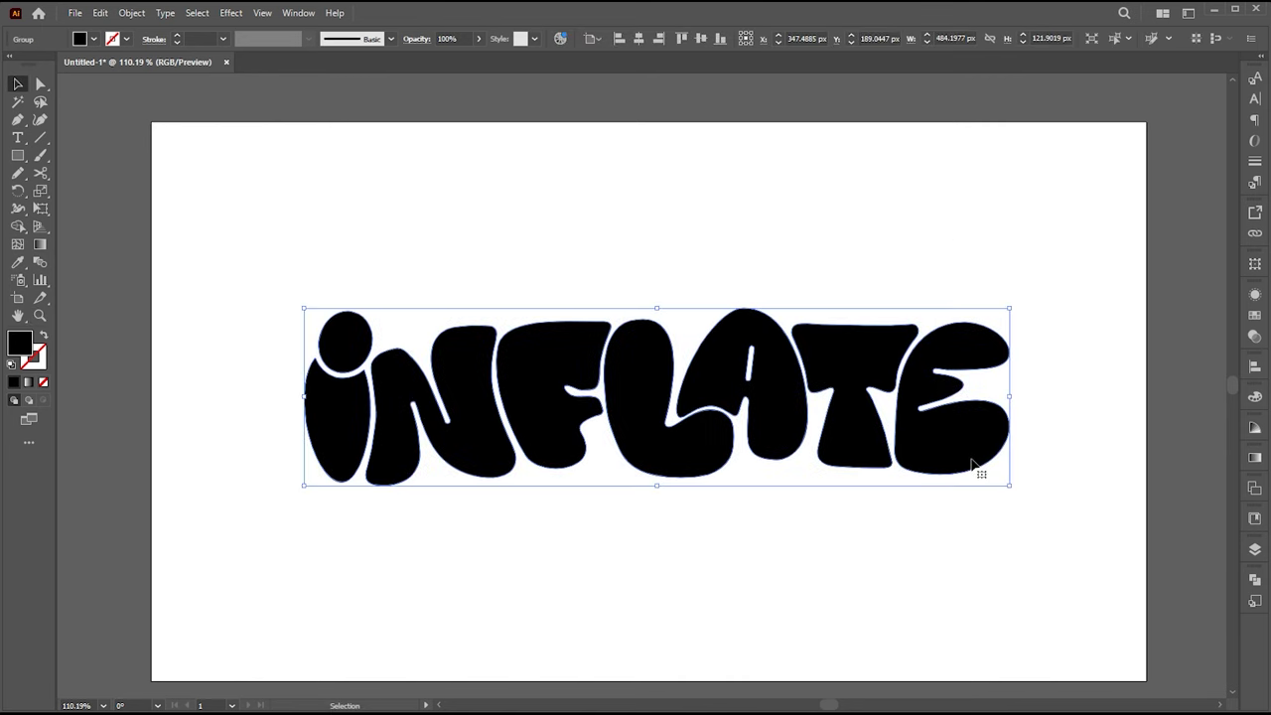
double_click(20, 343)
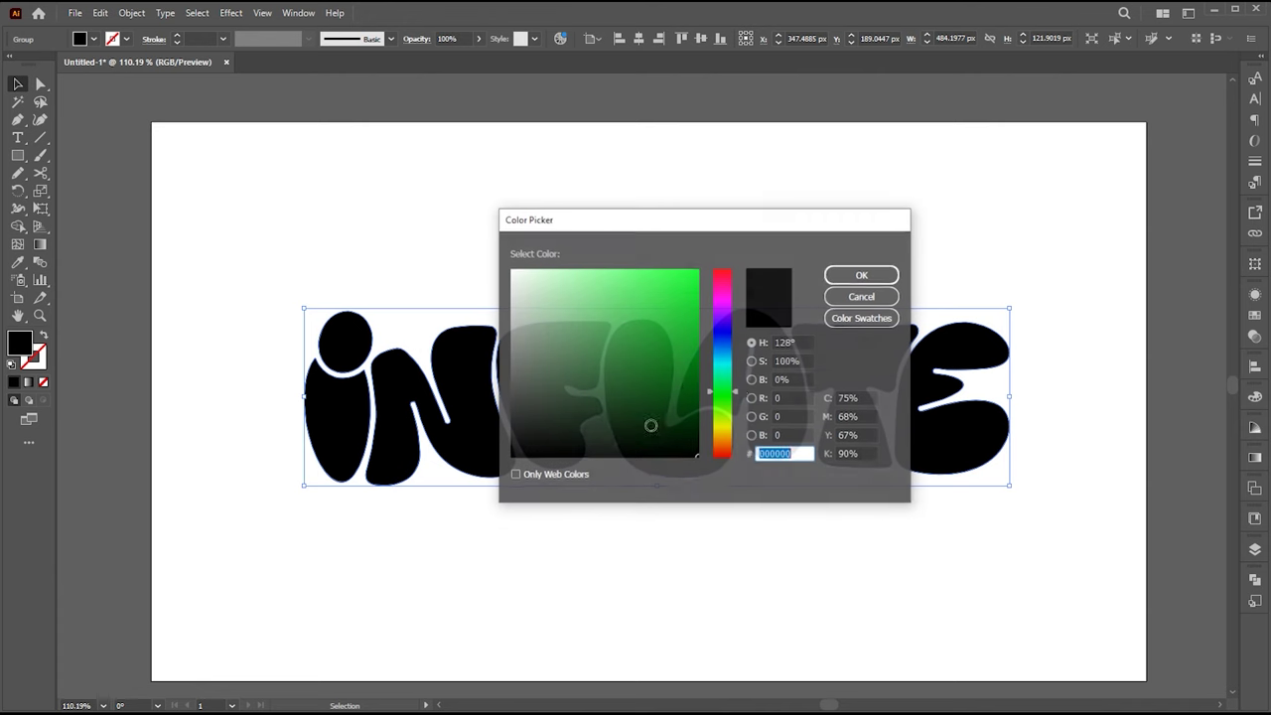
left_click(725, 384)
left_click_drag(689, 297, 695, 283)
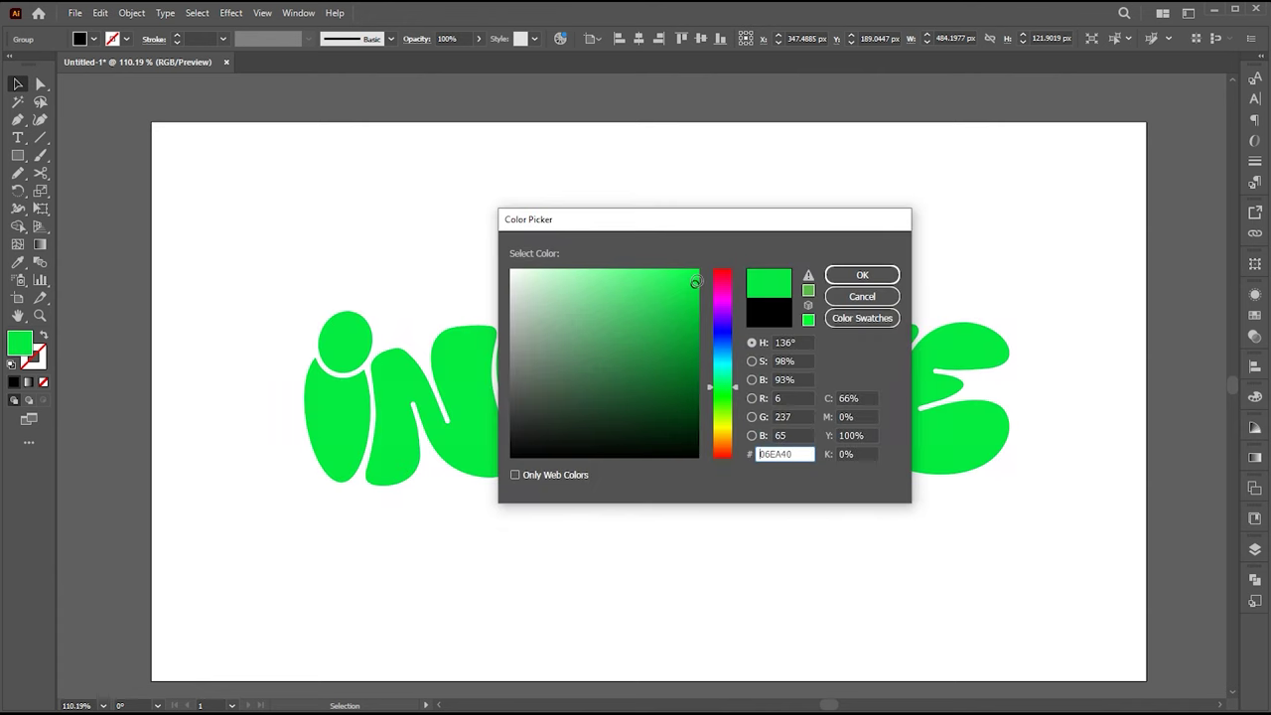
left_click(862, 275)
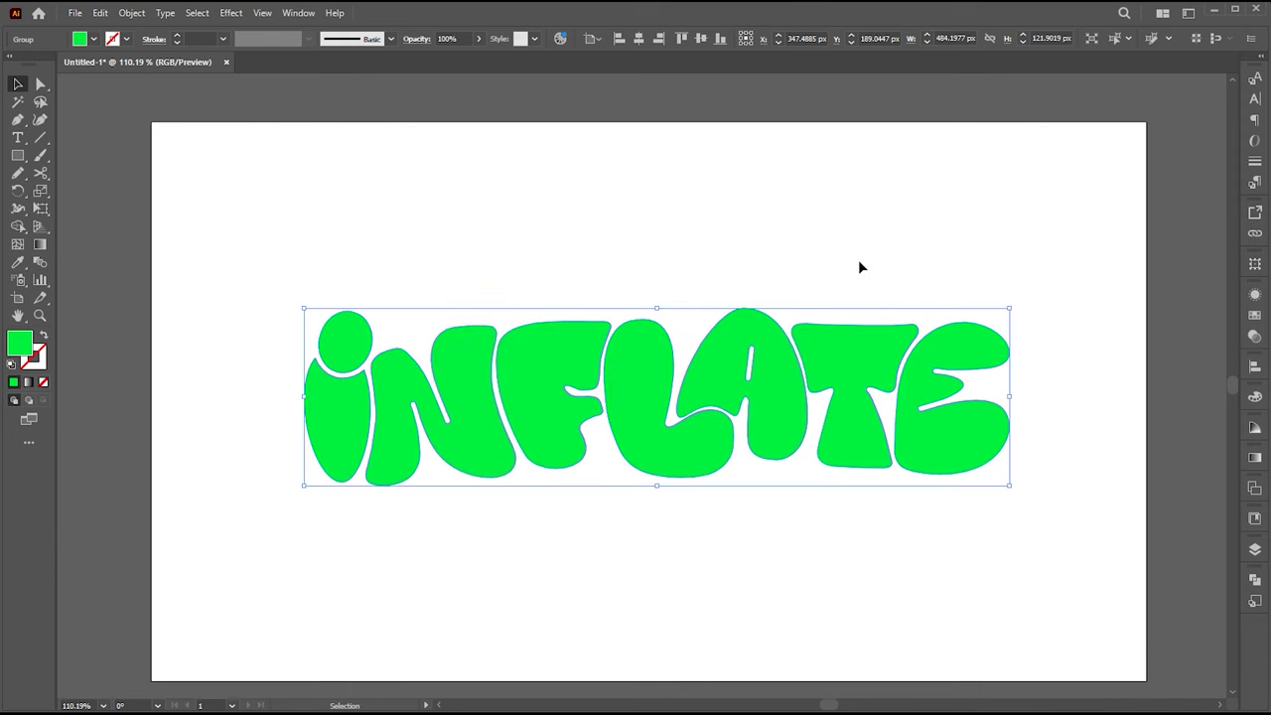
- Reselect the green INFLATE group and bring up the Effect menu
left_click(857, 250)
left_click(845, 376)
left_click(230, 12)
mouse_move(271, 97)
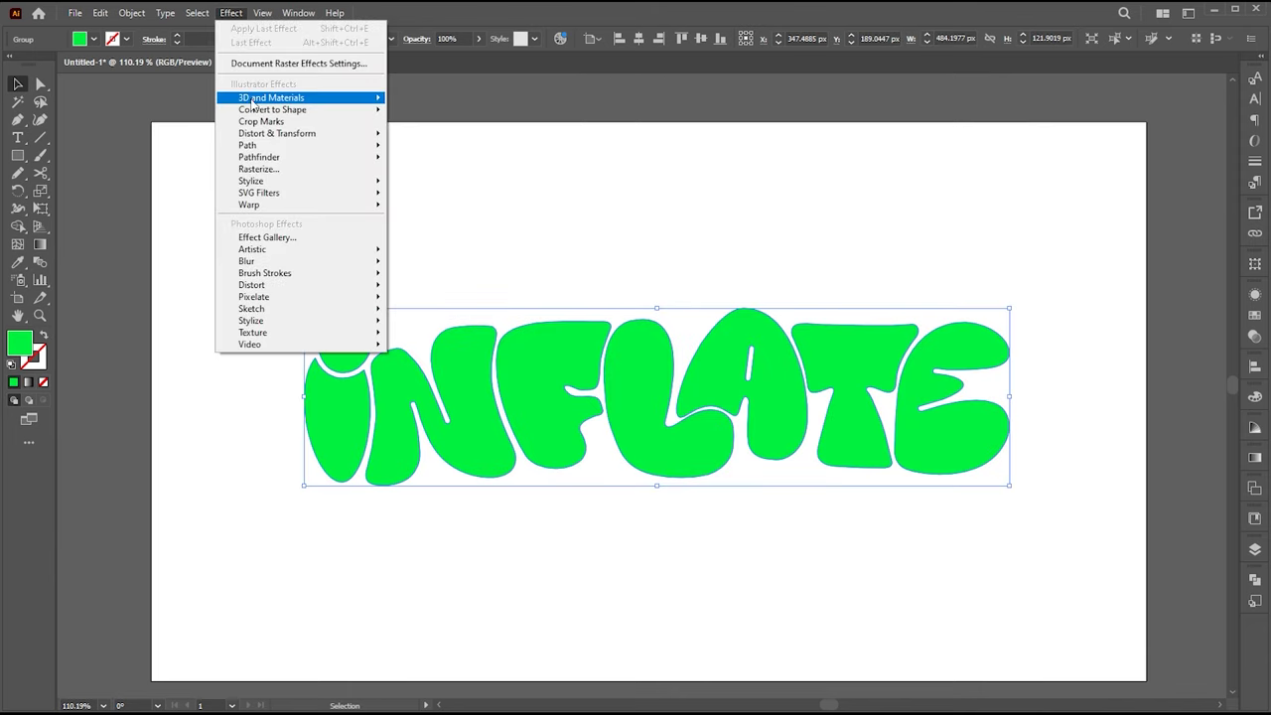
- Apply the 3D Inflate effect with 50 px depth and about 51° perspective
left_click(425, 132)
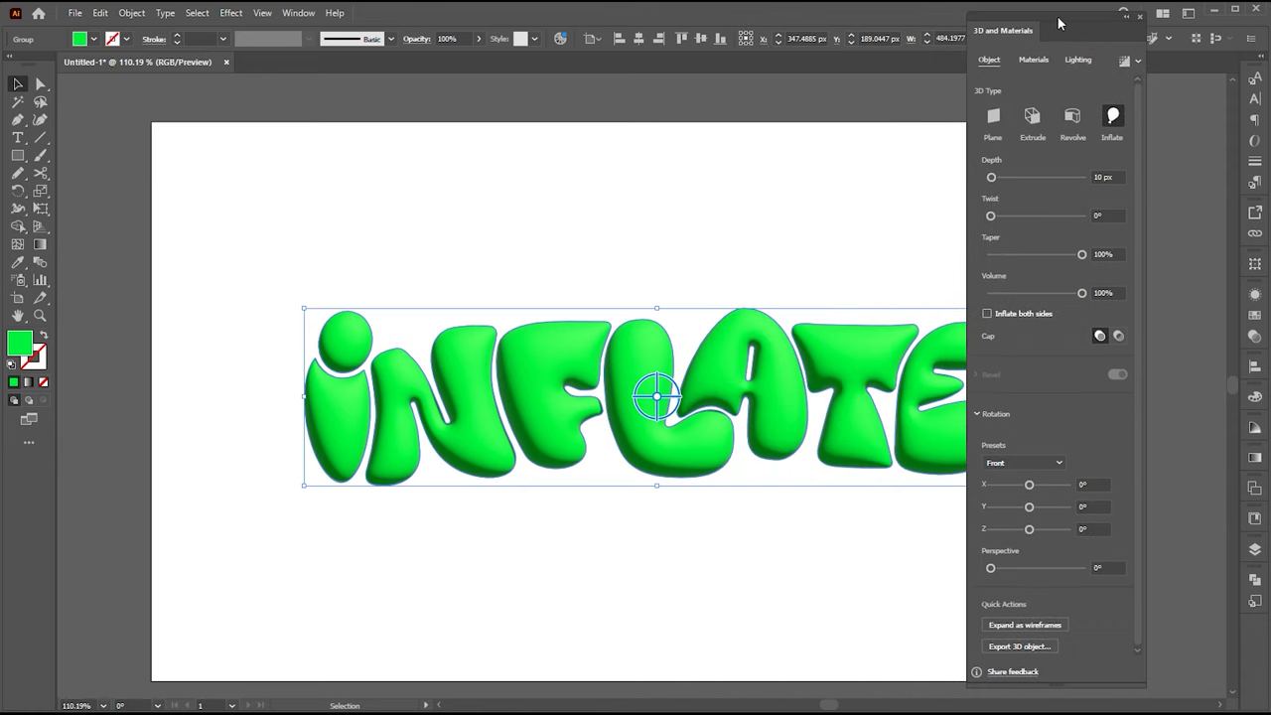
left_click_drag(816, 18, 1084, 24)
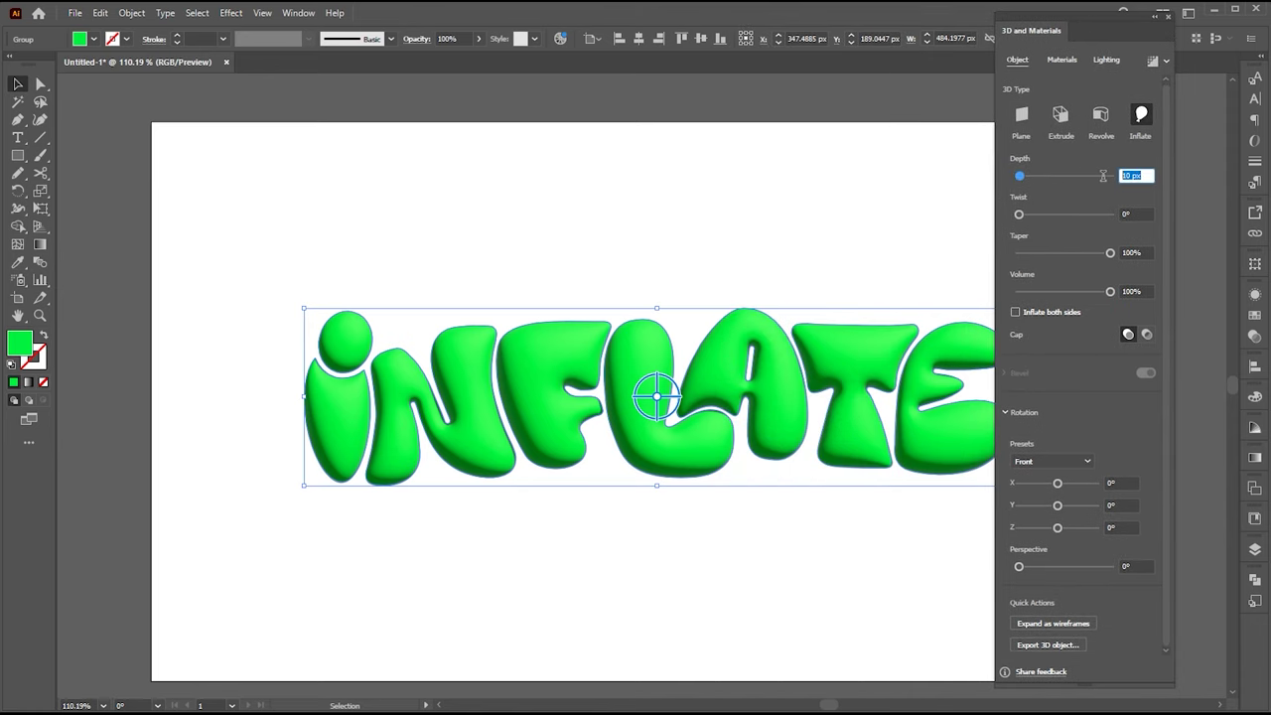
type("50")
key("Return")
left_click_drag(1024, 564, 1046, 567)
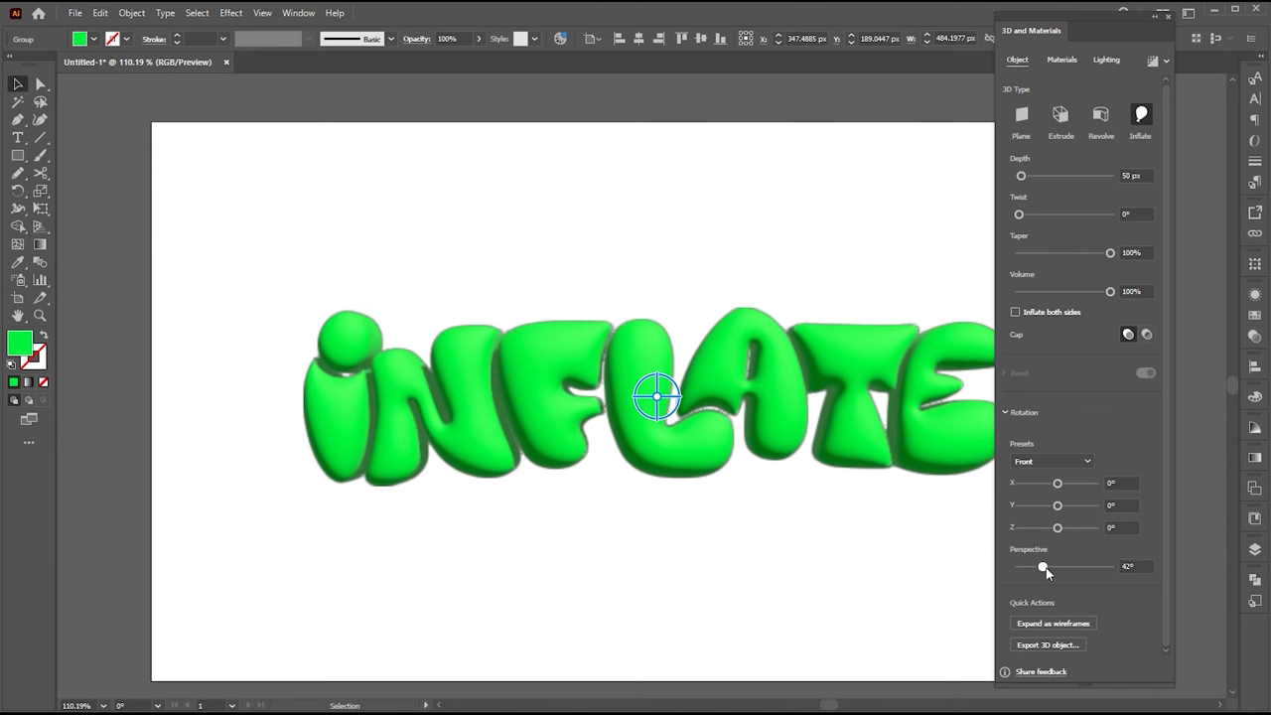
left_click_drag(1047, 567, 1049, 567)
left_click_drag(1049, 567, 1052, 569)
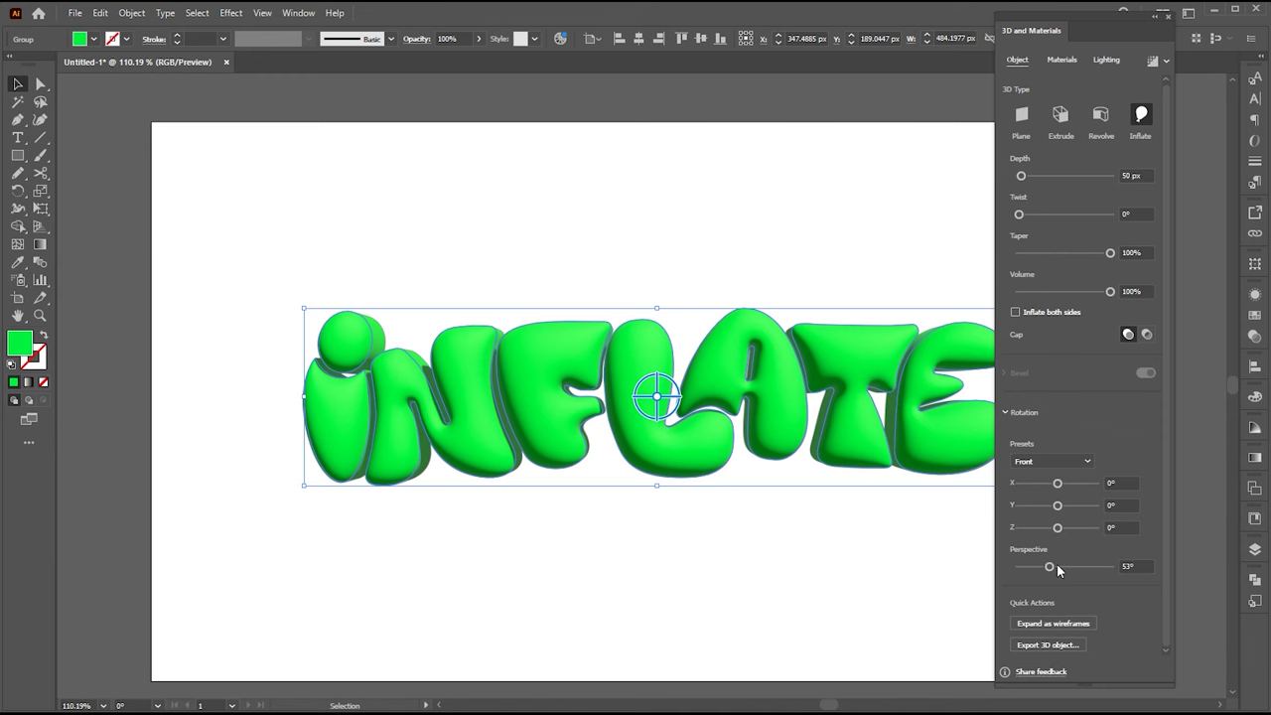
left_click(1061, 60)
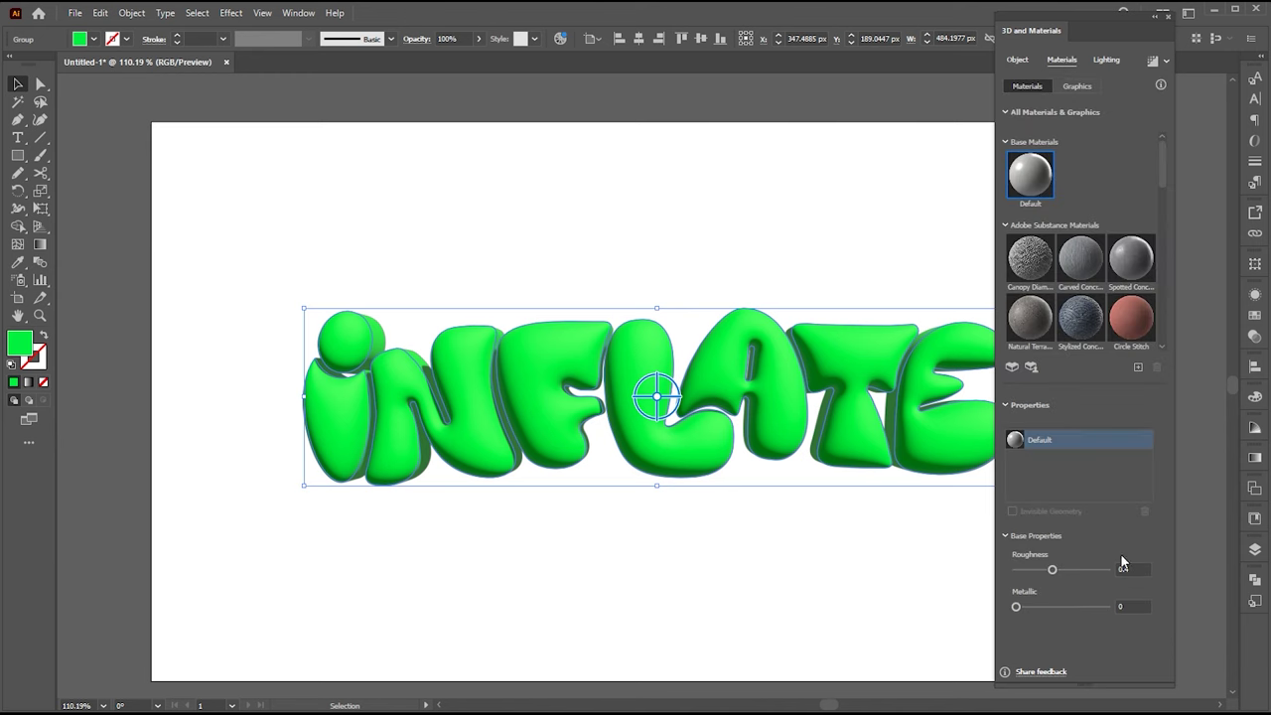
- Set the 3D material's Metallic to 0.44 and Roughness to 0.12
left_click_drag(1016, 606, 1056, 606)
left_click_drag(1052, 569, 1027, 576)
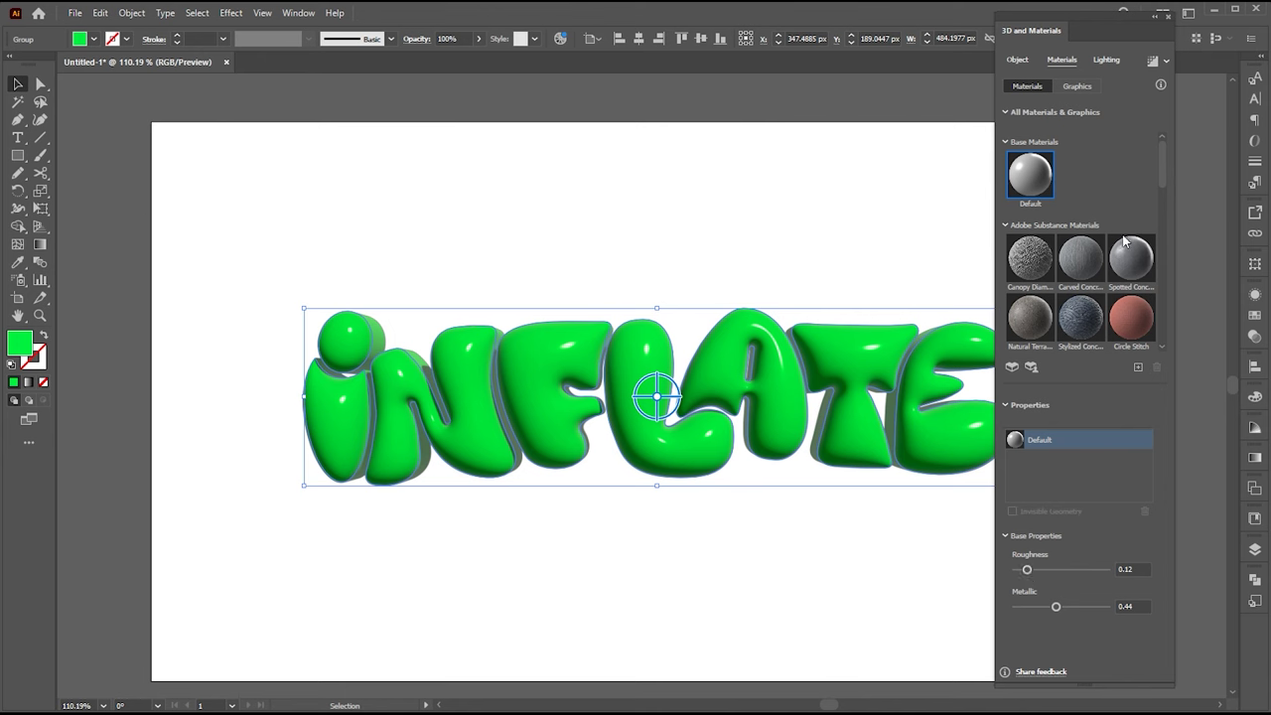
left_click(1107, 61)
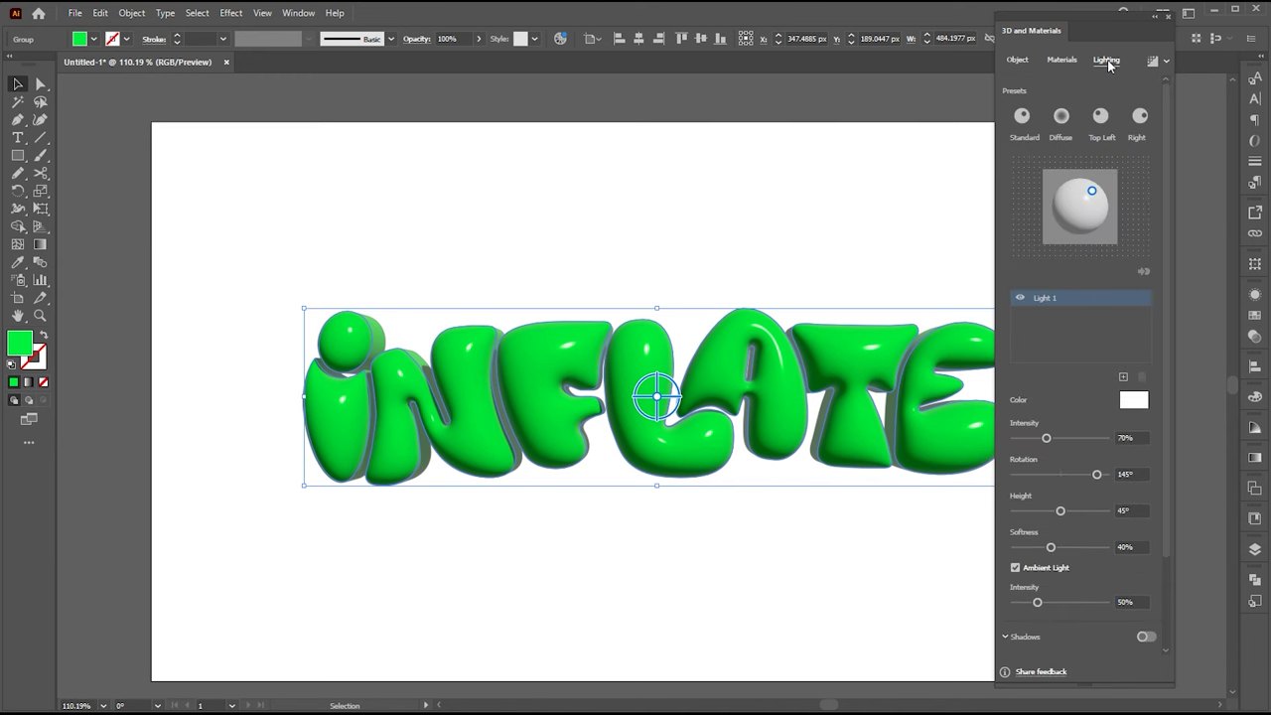
- Move the light above the lettering and set Ambient Intensity to 70%
left_click_drag(1089, 198, 1082, 203)
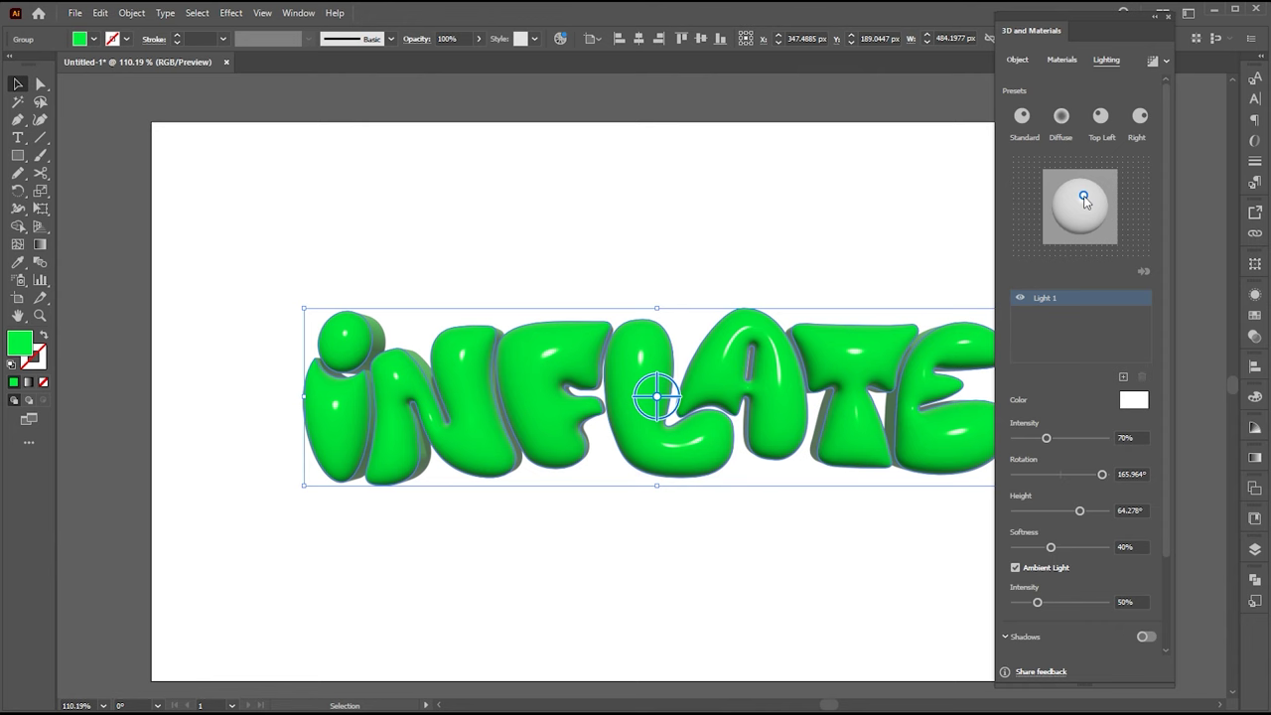
left_click_drag(1082, 203, 1084, 200)
left_click_drag(1166, 518, 1166, 621)
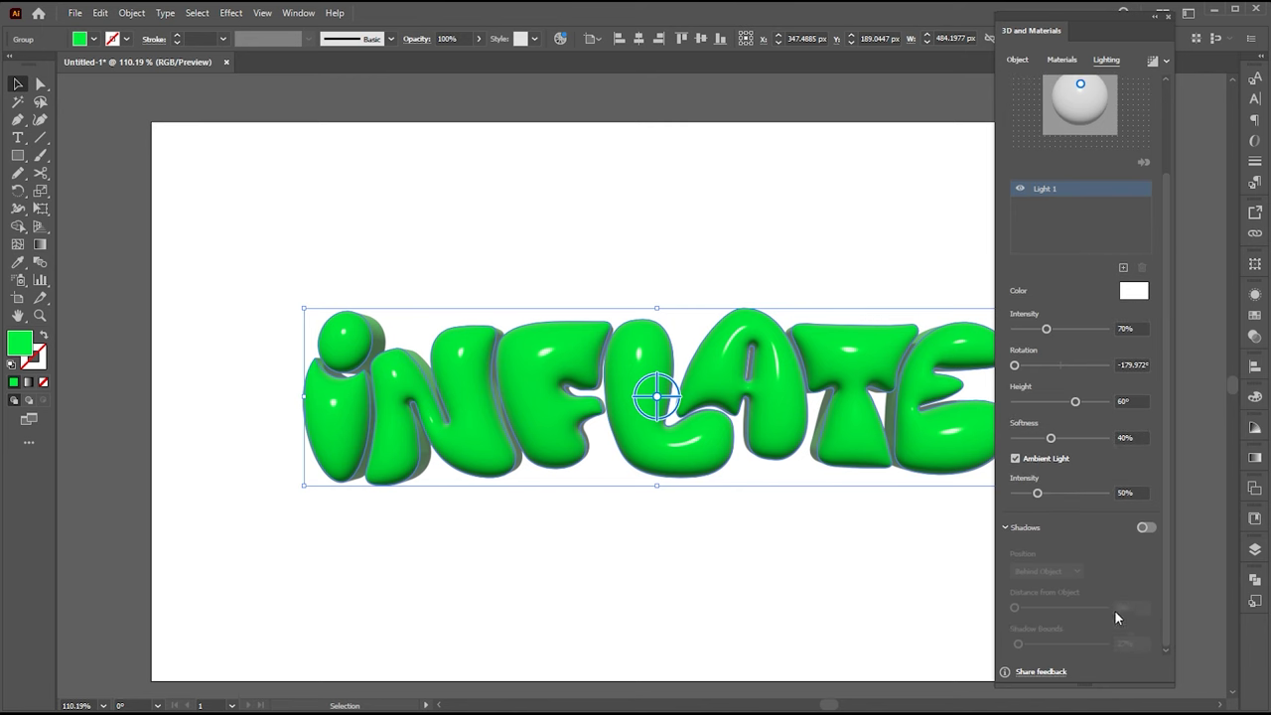
left_click_drag(1038, 496, 1048, 499)
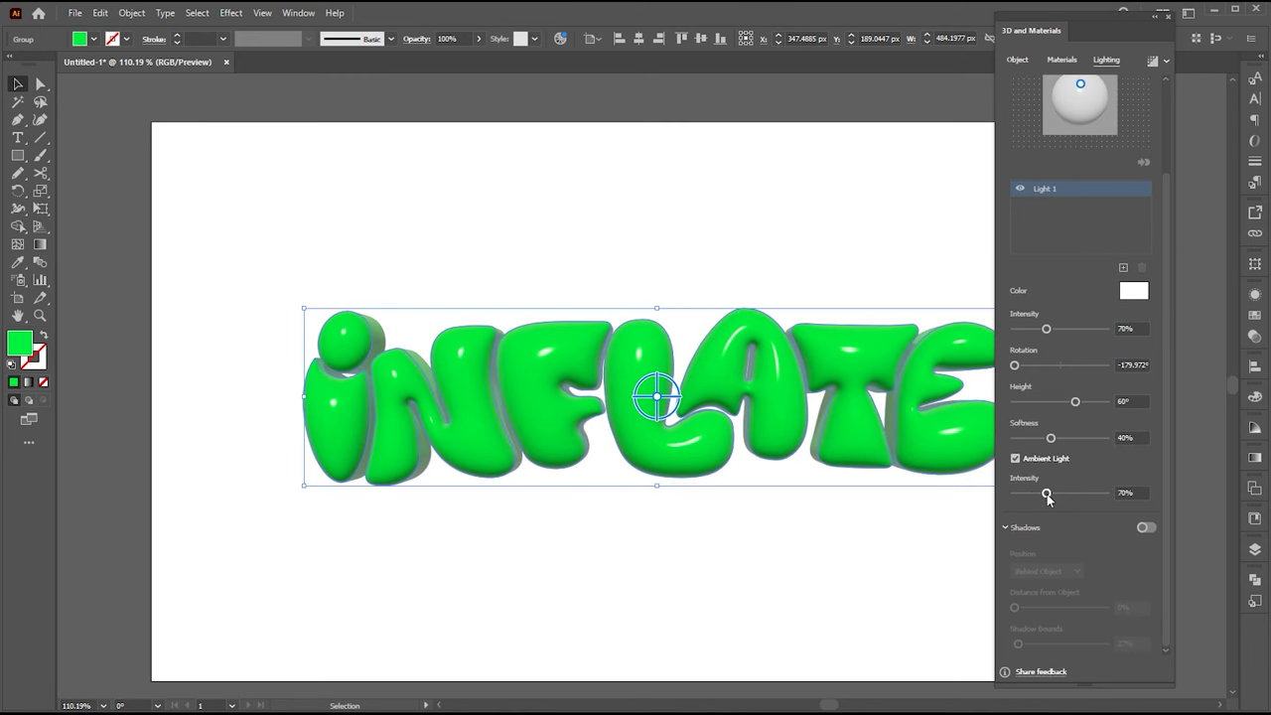
- Turn on shadows and raise Shadow Bounds to 66%
left_click(1147, 528)
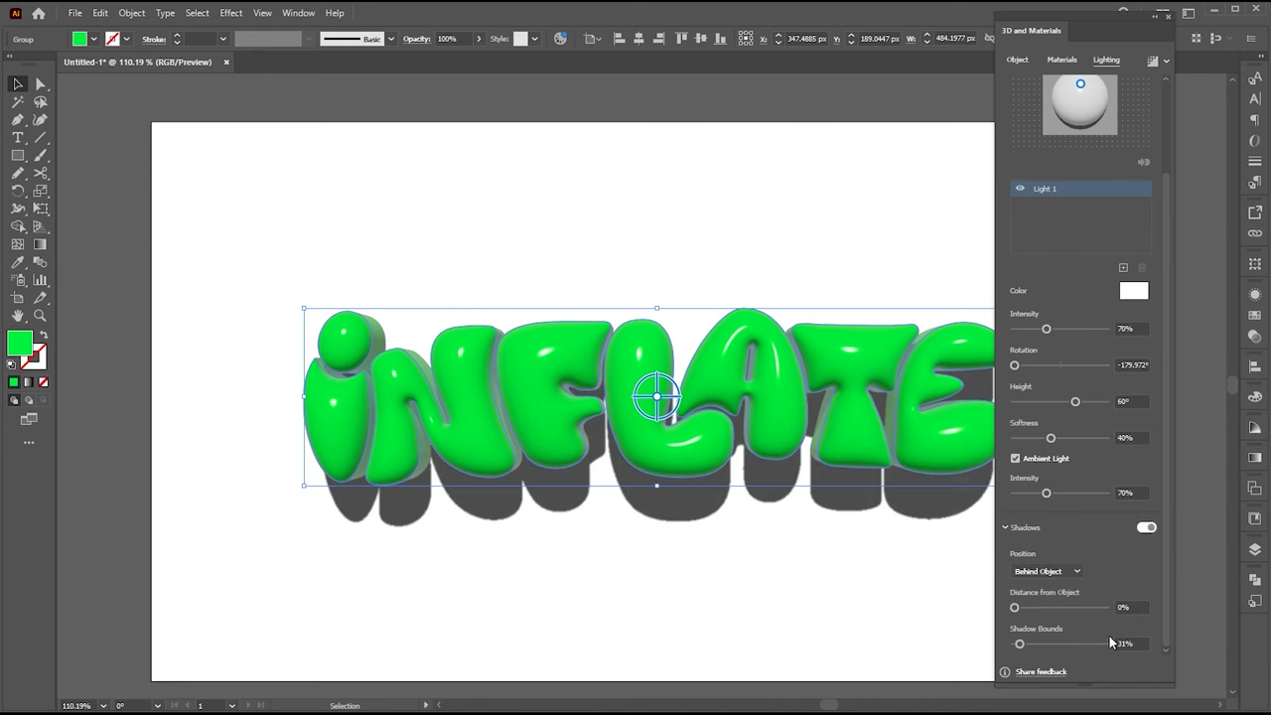
left_click_drag(1018, 643, 1027, 646)
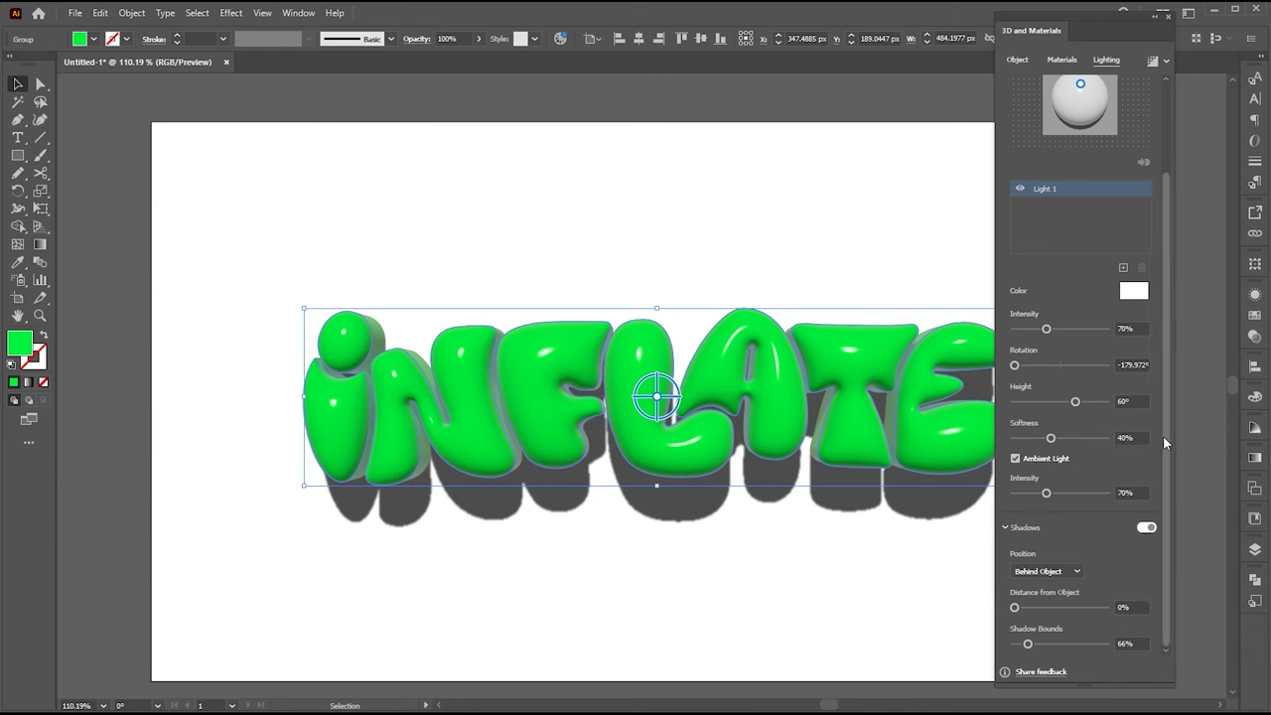
left_click_drag(1166, 439, 1161, 268)
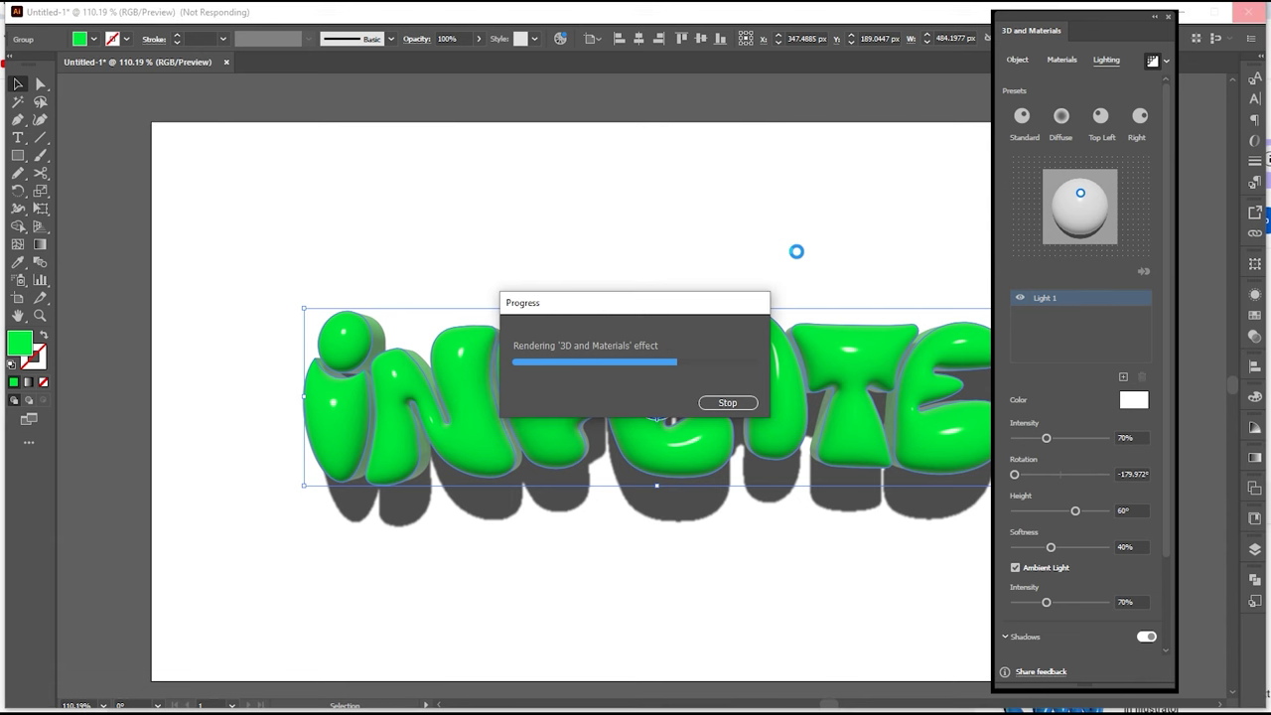
left_click(1167, 16)
- Place the background-01.png poster image and stretch it across the whole artboard
left_click(959, 185)
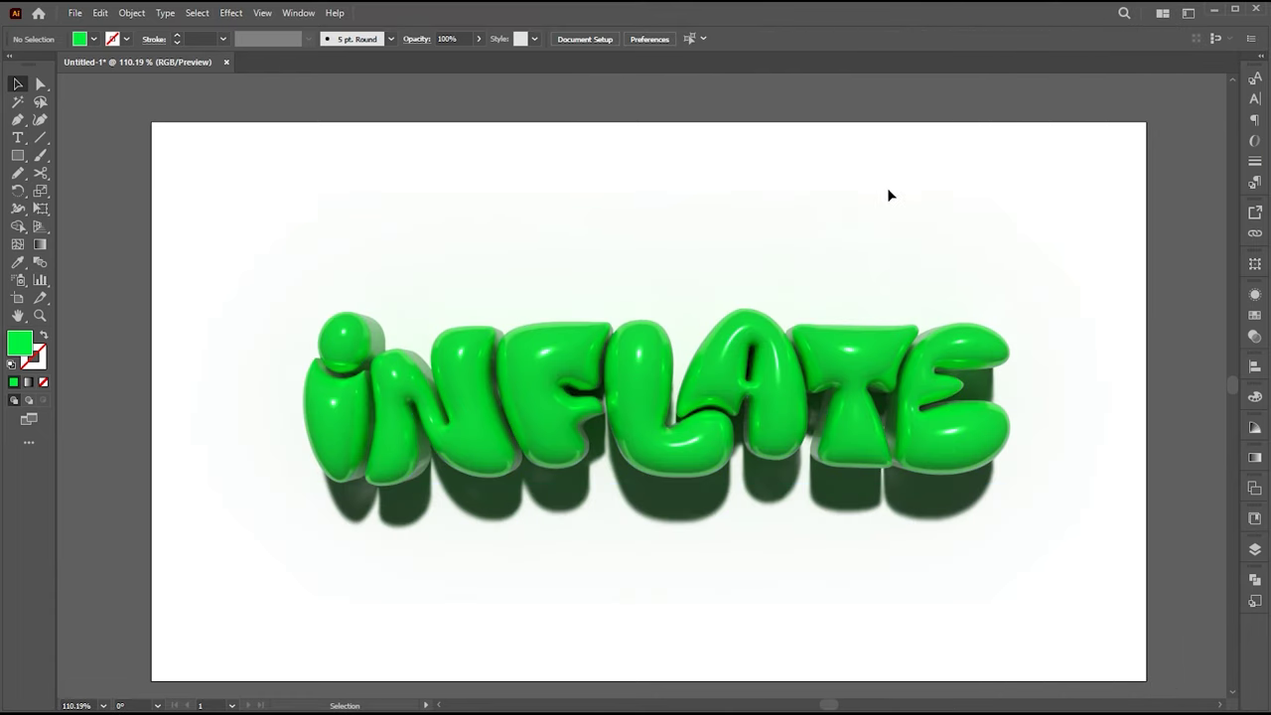
left_click(76, 14)
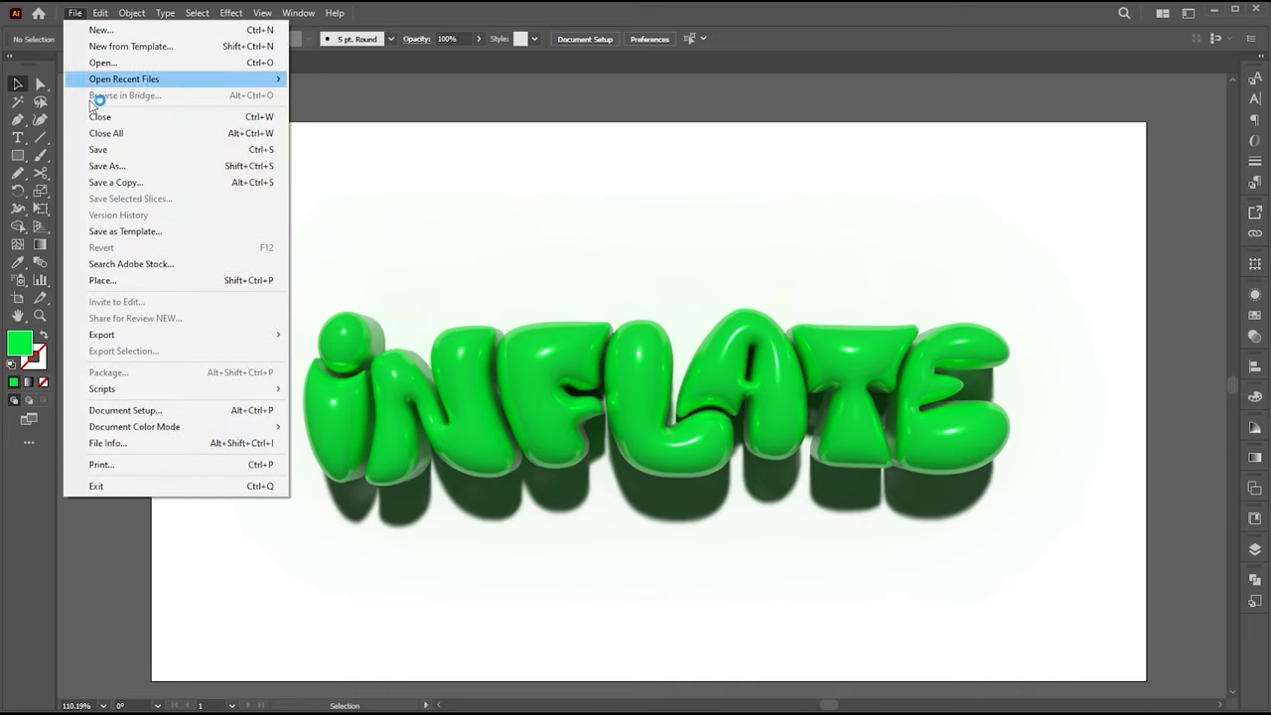
left_click(102, 279)
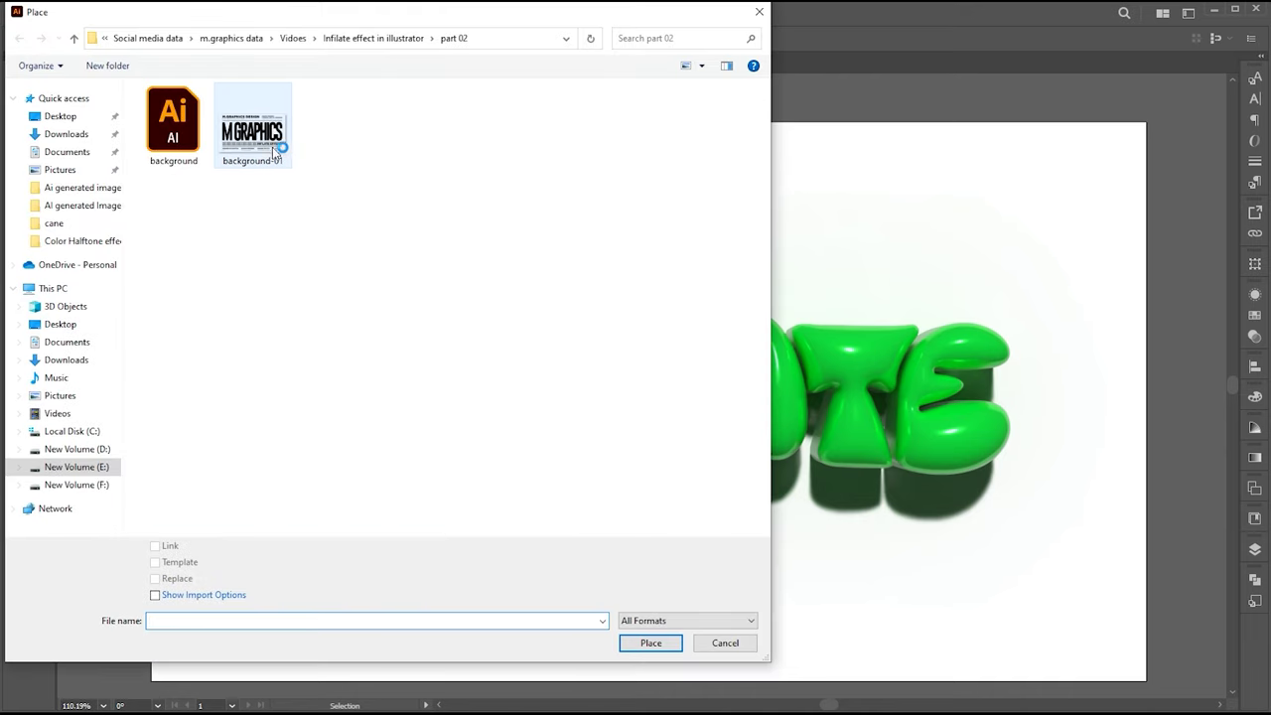
left_click(254, 137)
left_click(648, 640)
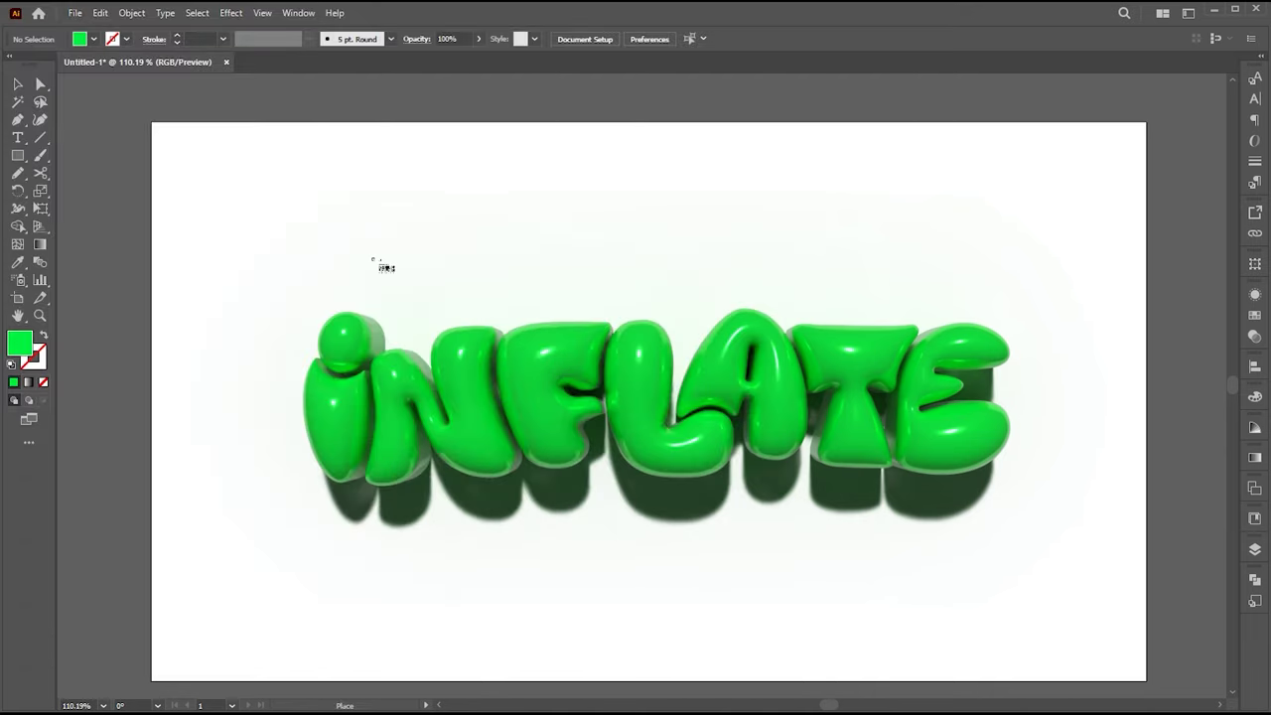
mouse_move(159, 130)
left_mouse_down()
mouse_move(832, 569)
mouse_move(1132, 676)
left_mouse_up()
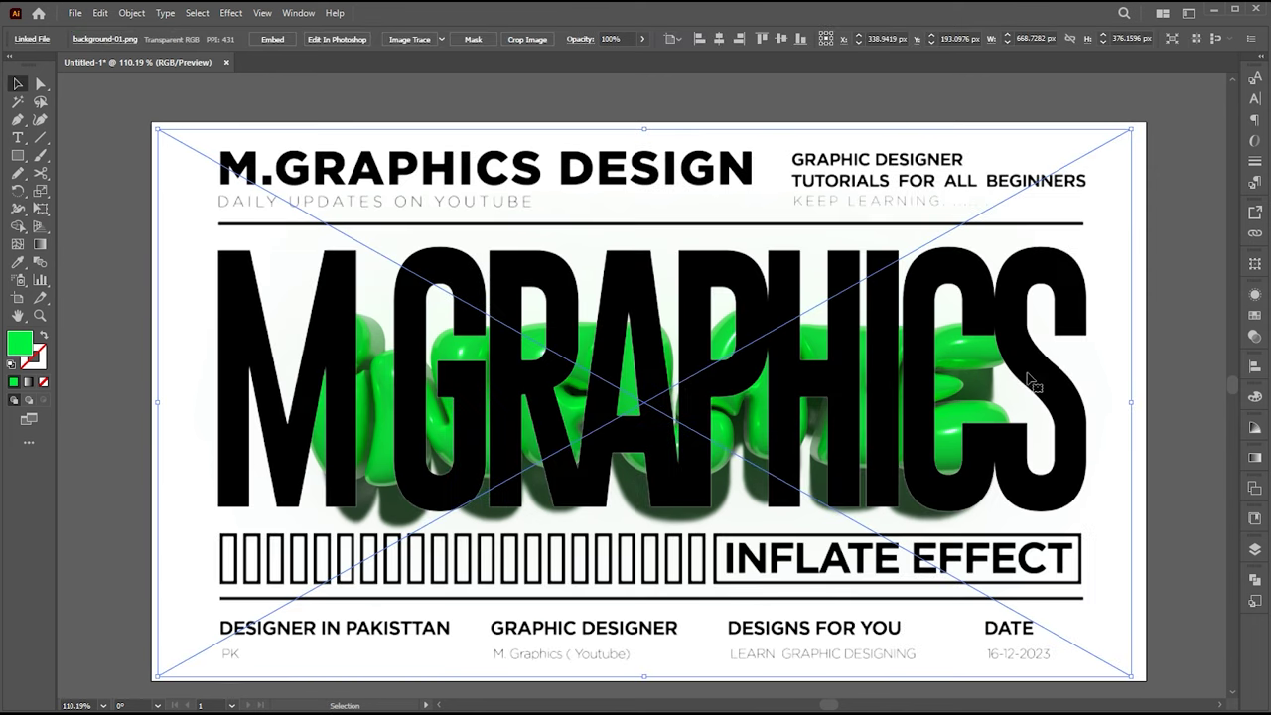
- Send the poster image to the back, behind the INFLATE lettering
right_click(596, 183)
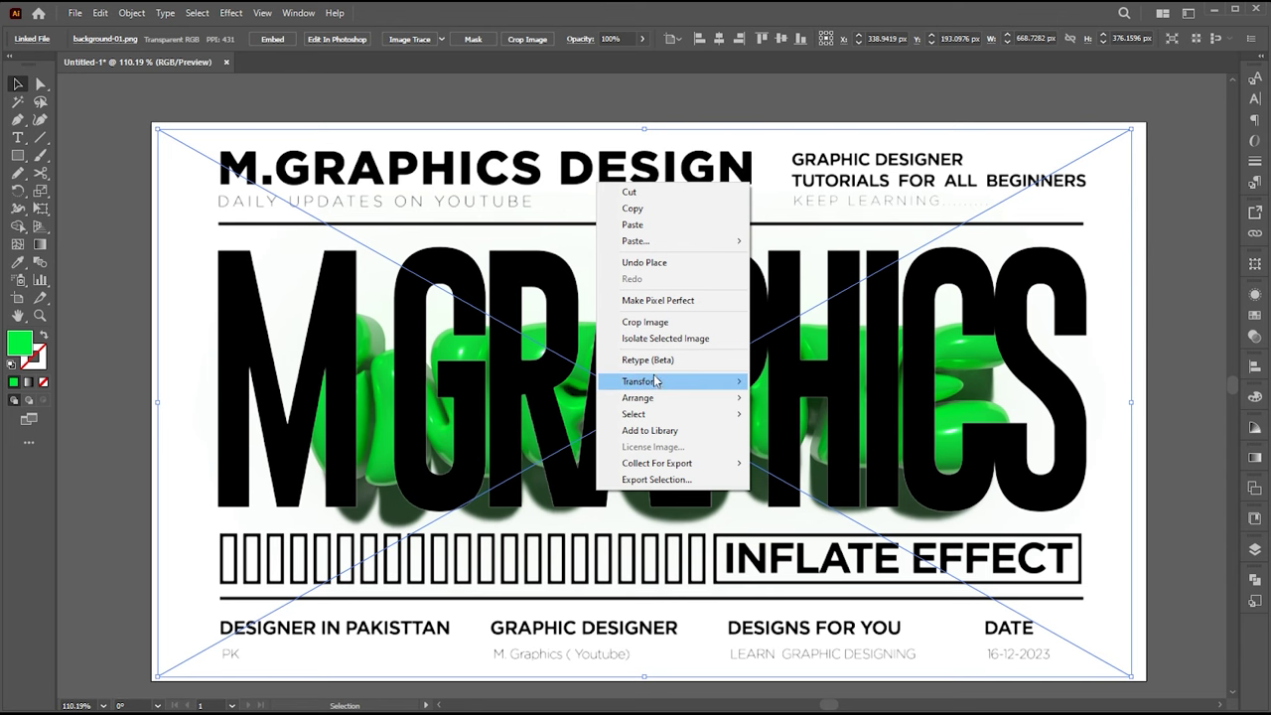
mouse_move(638, 397)
left_click(832, 448)
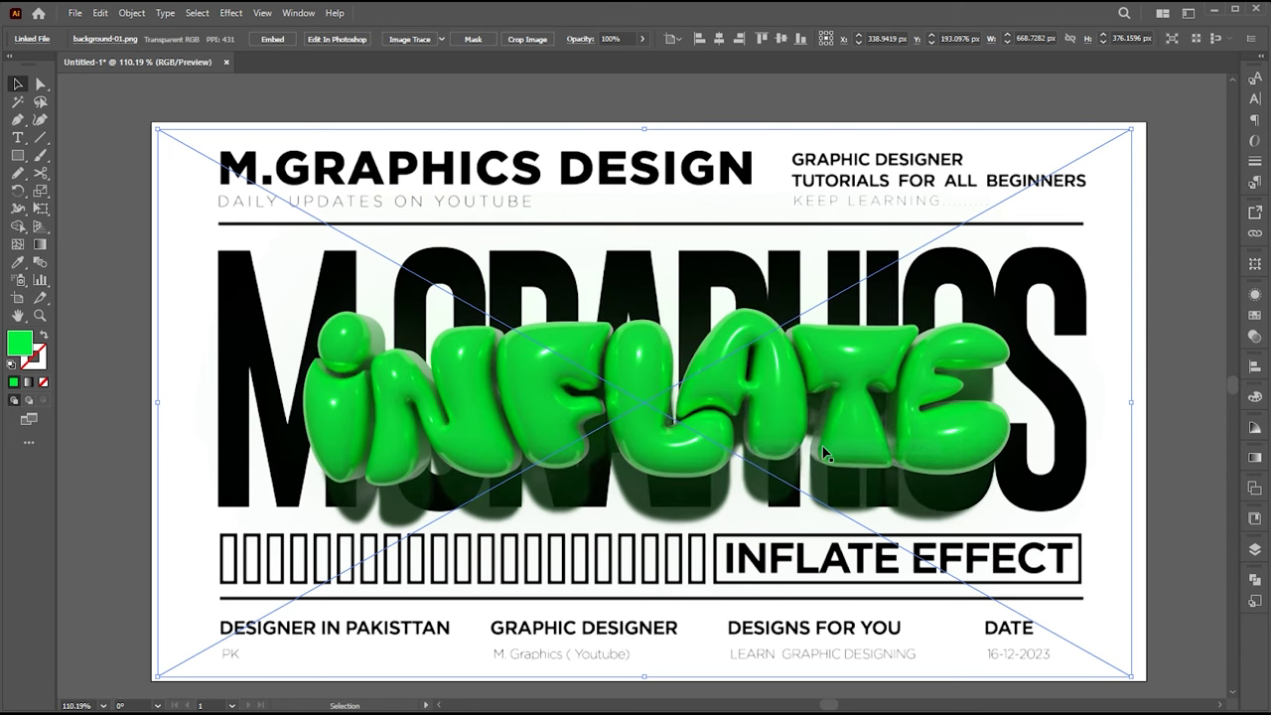
left_click(1179, 442)
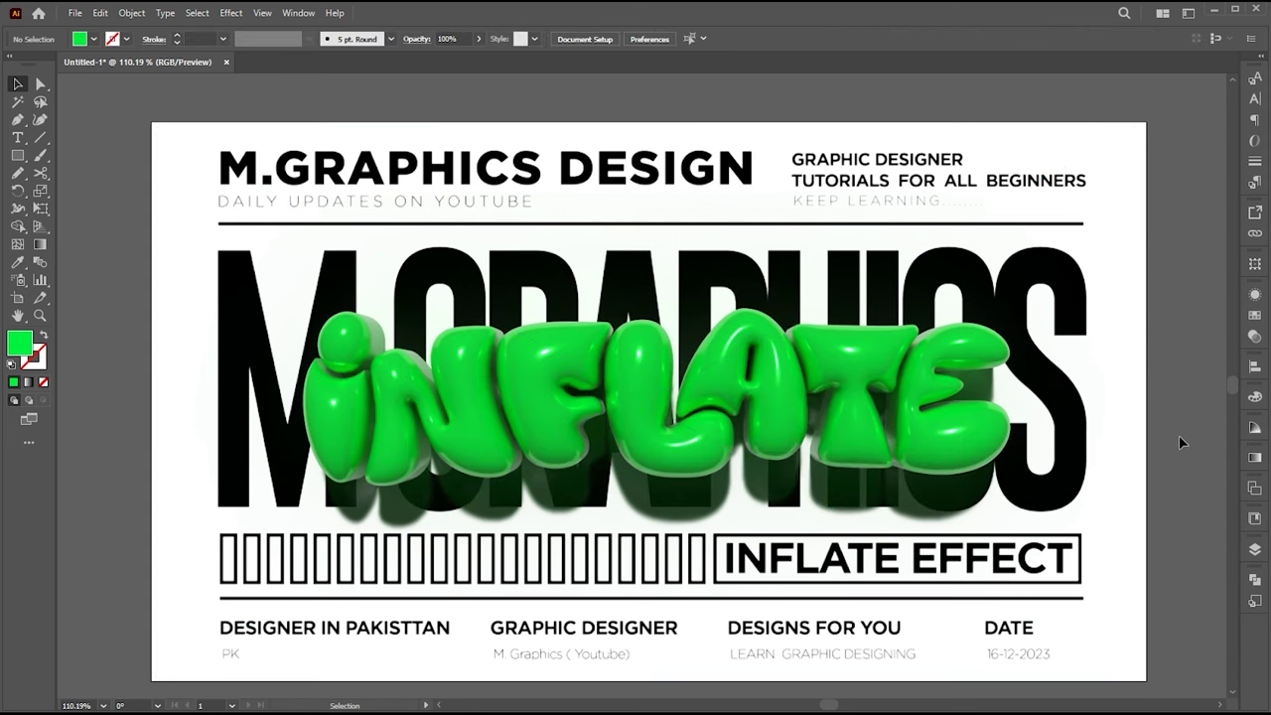
- Scale the INFLATE lettering group up to about 541 px wide
scroll(710, 227, "down", 1)
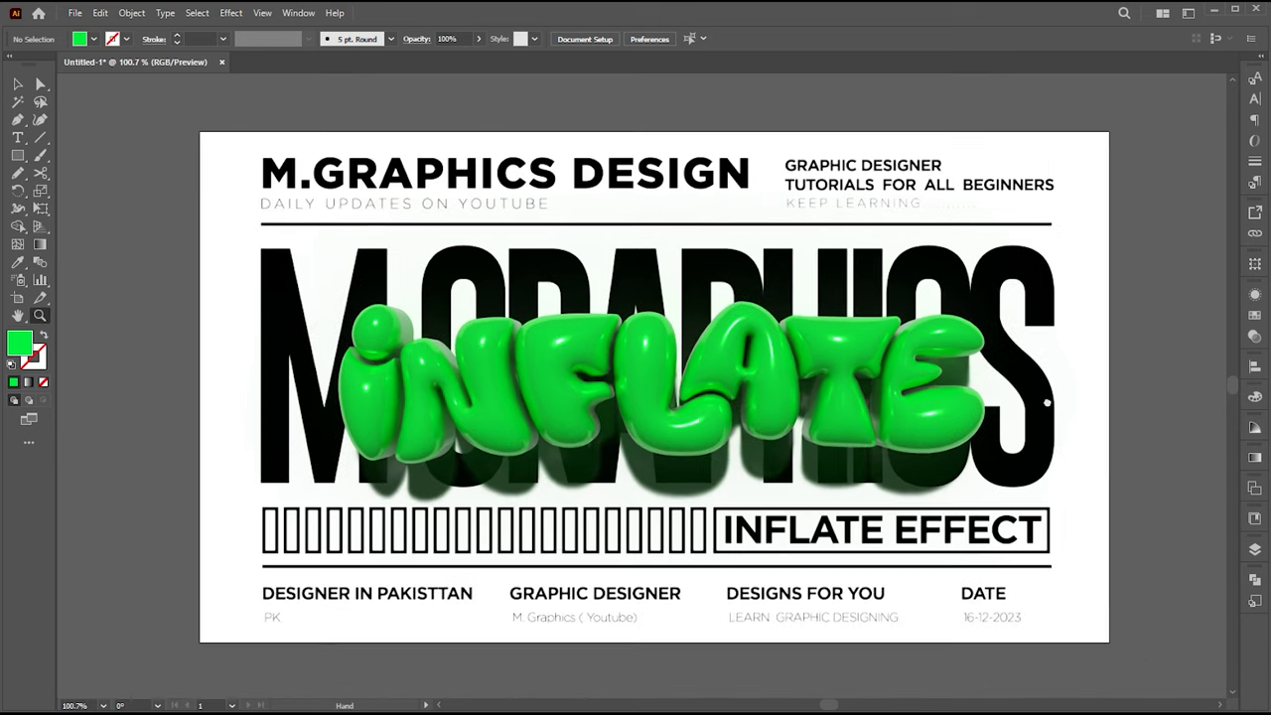
left_click(963, 415)
left_click_drag(983, 374, 1119, 373)
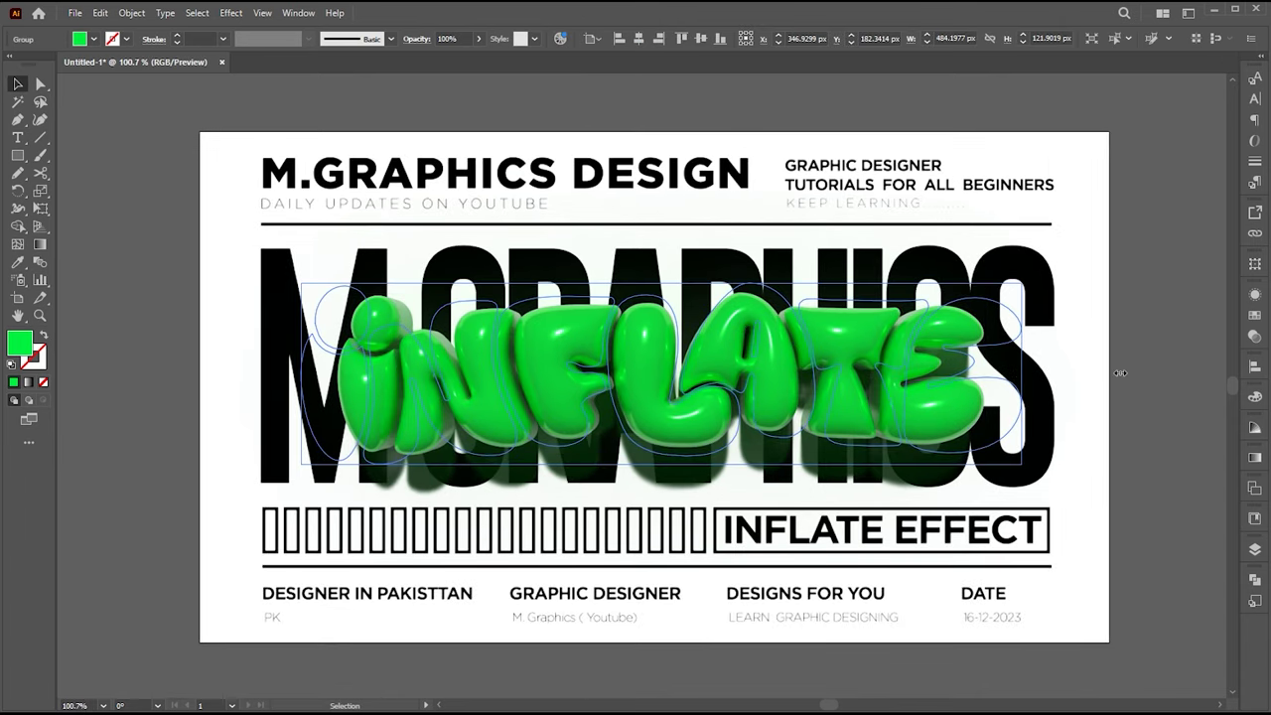
left_click_drag(1117, 369, 1115, 373)
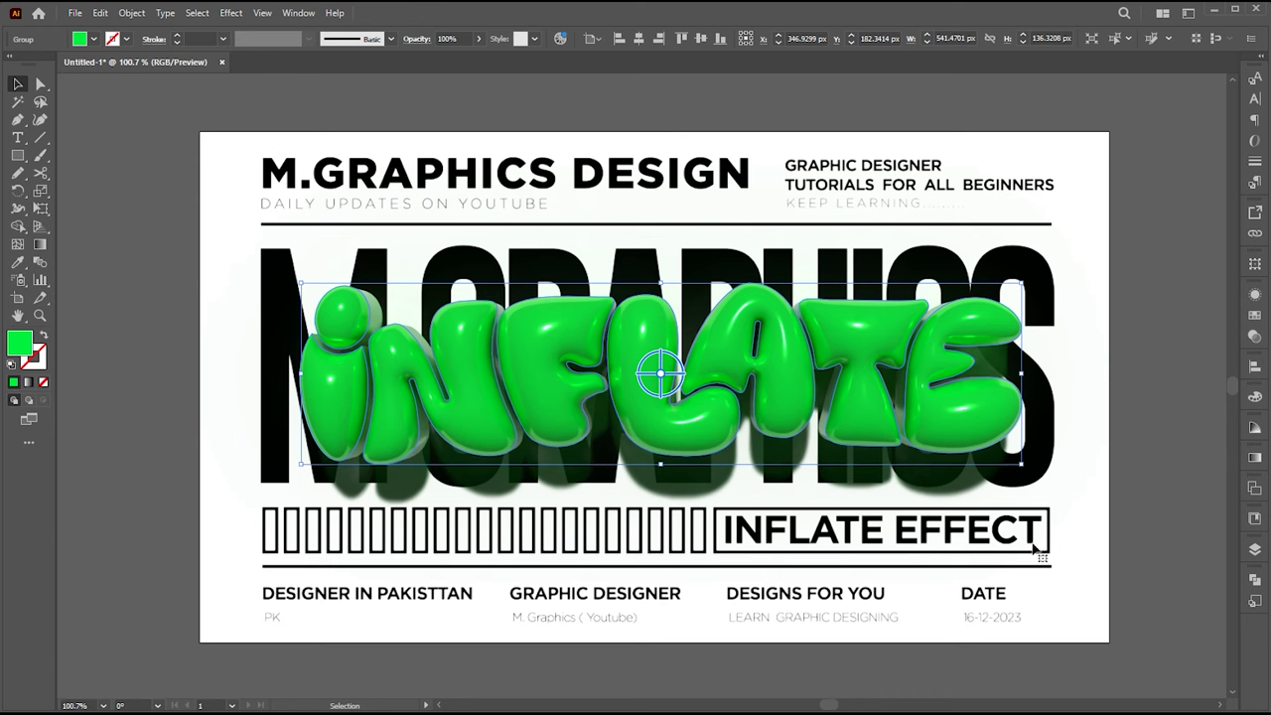
left_click(1162, 496)
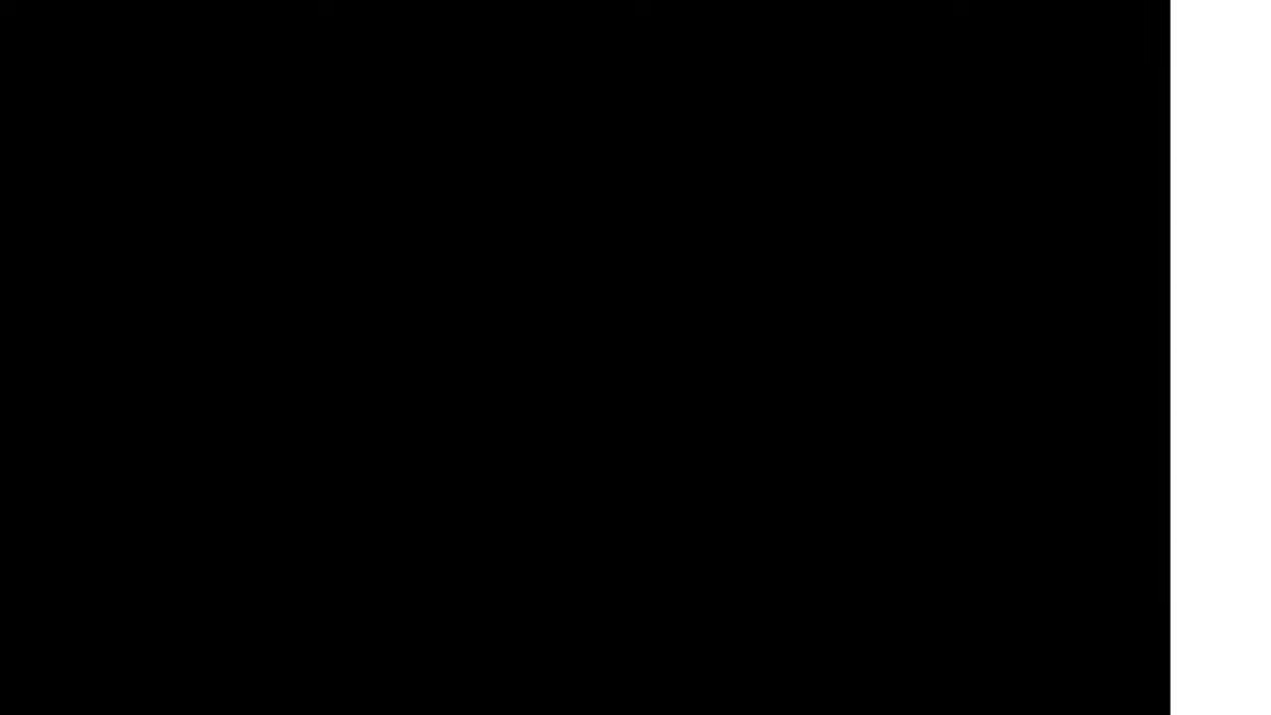